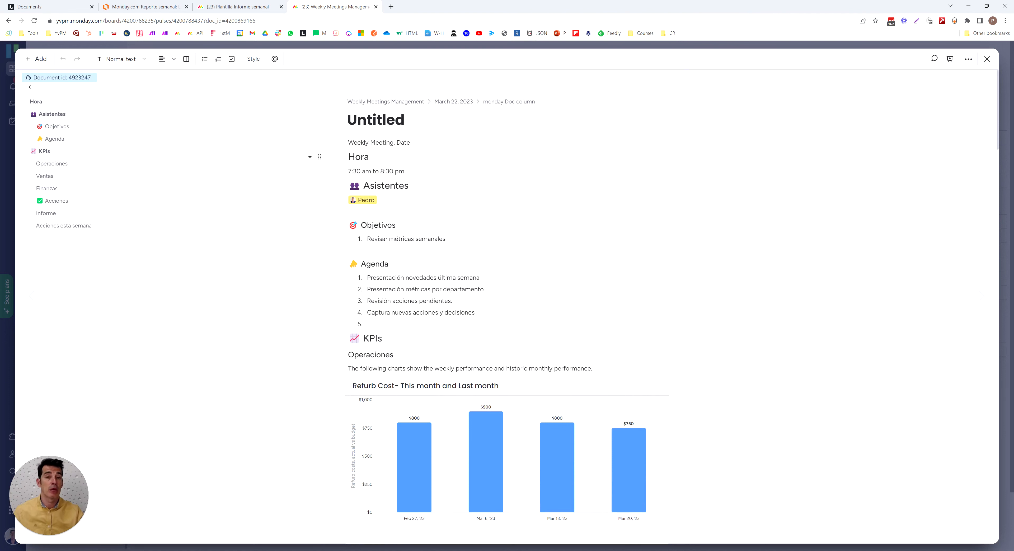
Retitle the untitled meeting document as "Informe semana 22 Marzo 2023".
left_click(369, 119)
double_click(369, 119)
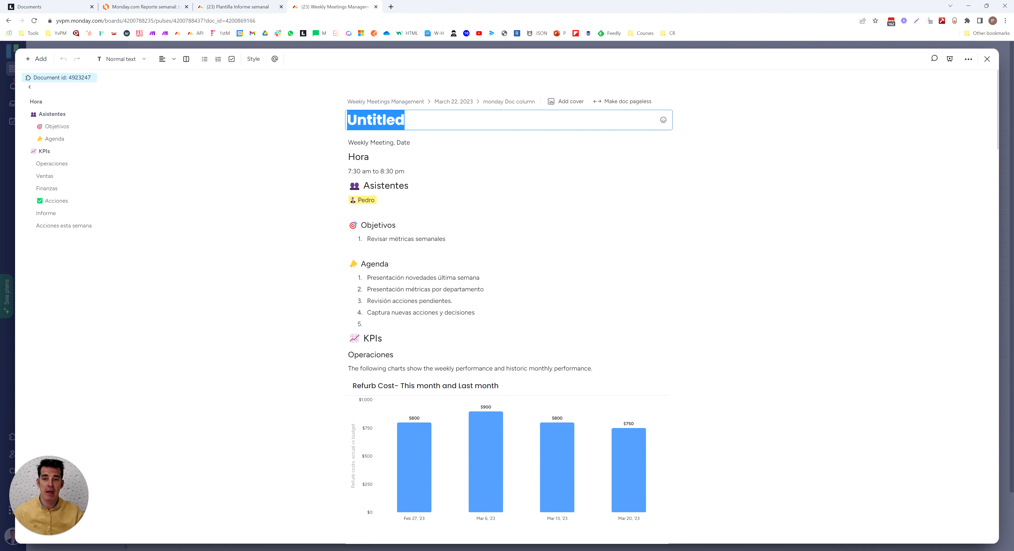
type("Inf")
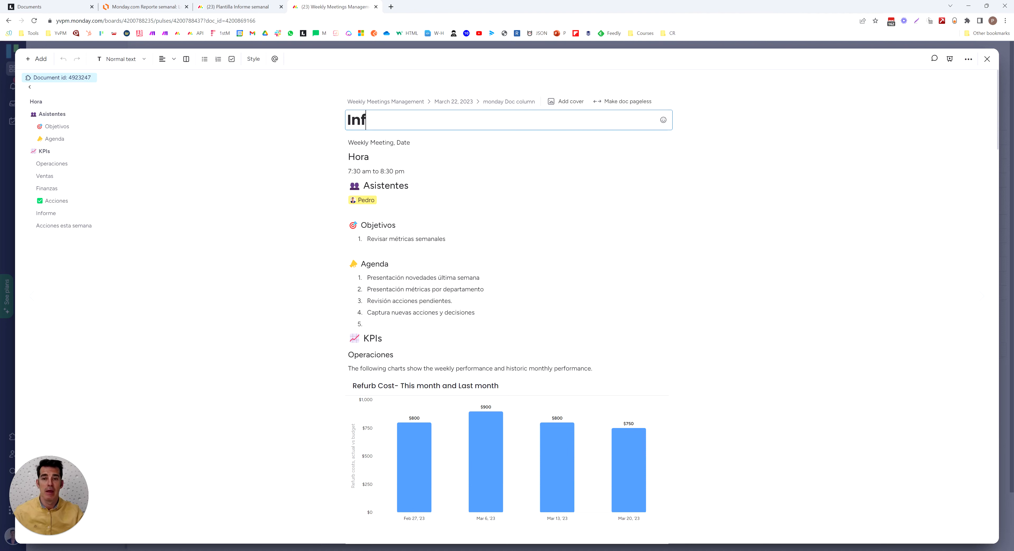
type("orme semana")
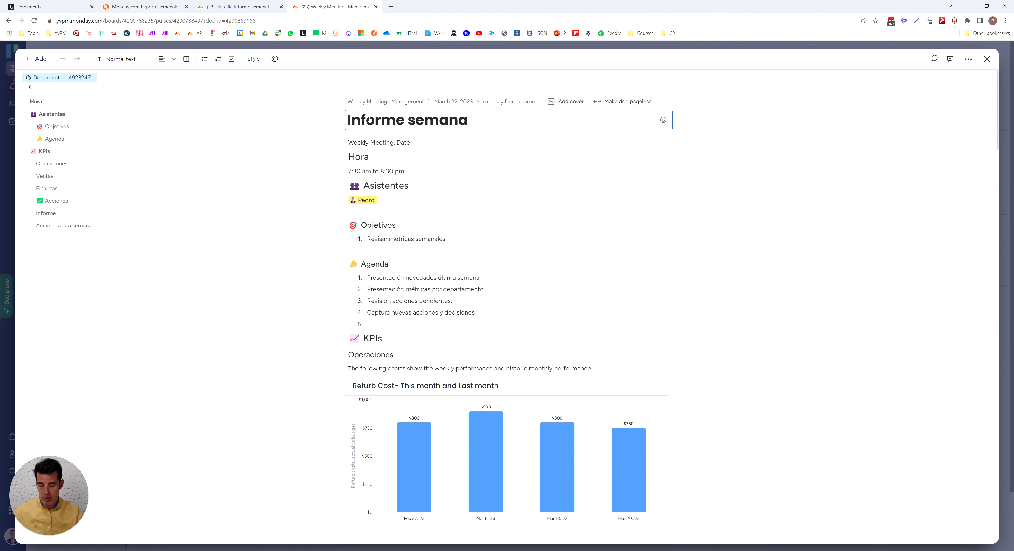
type(" 22")
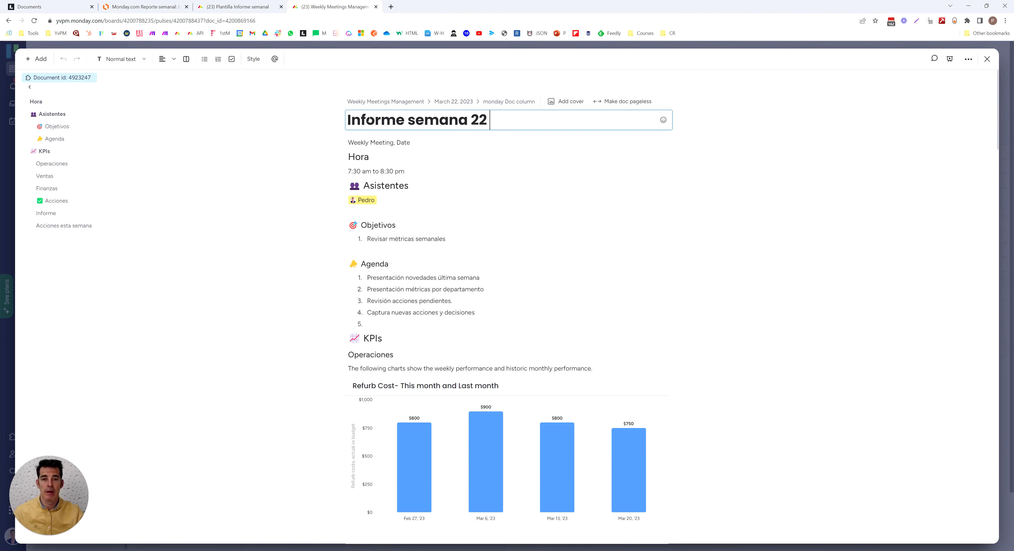
type(" Marzo 202")
key("BackSpace")
type("3")
key("BackSpace")
type("23")
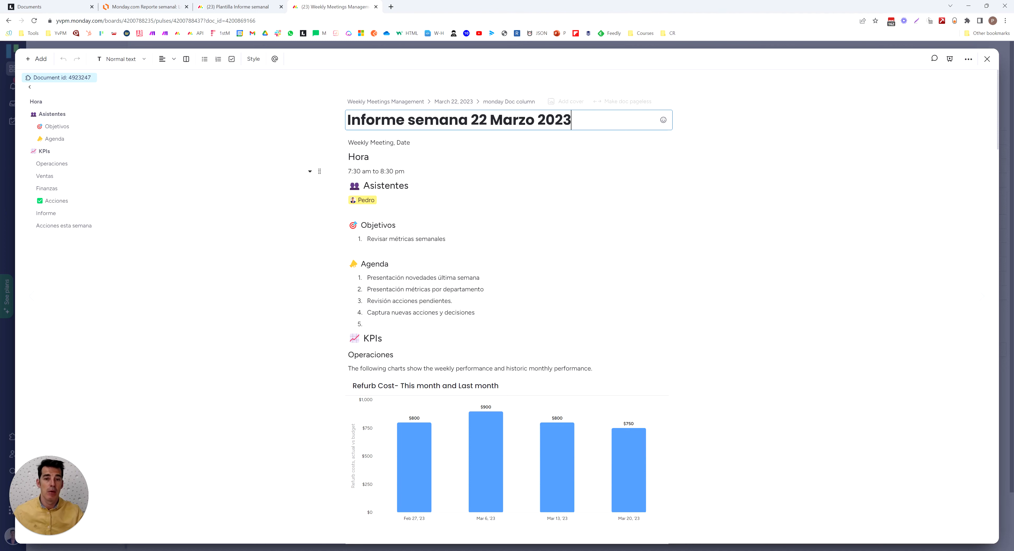
left_click(584, 211)
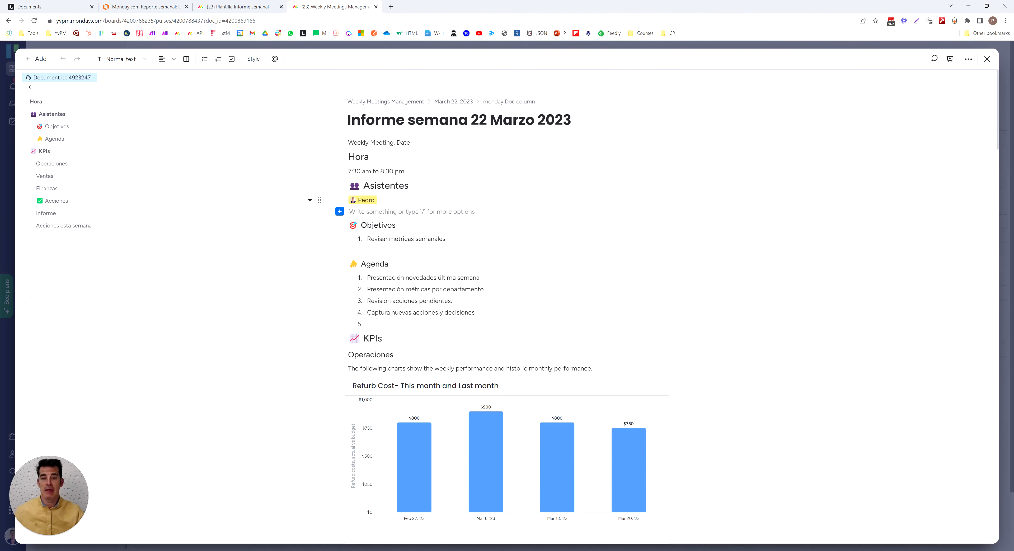
Add the line "Esta semana ha habido un descenso..." below the introductory sentence of the Operaciones section.
scroll(490, 309, "down", 2)
scroll(484, 220, "down", 4)
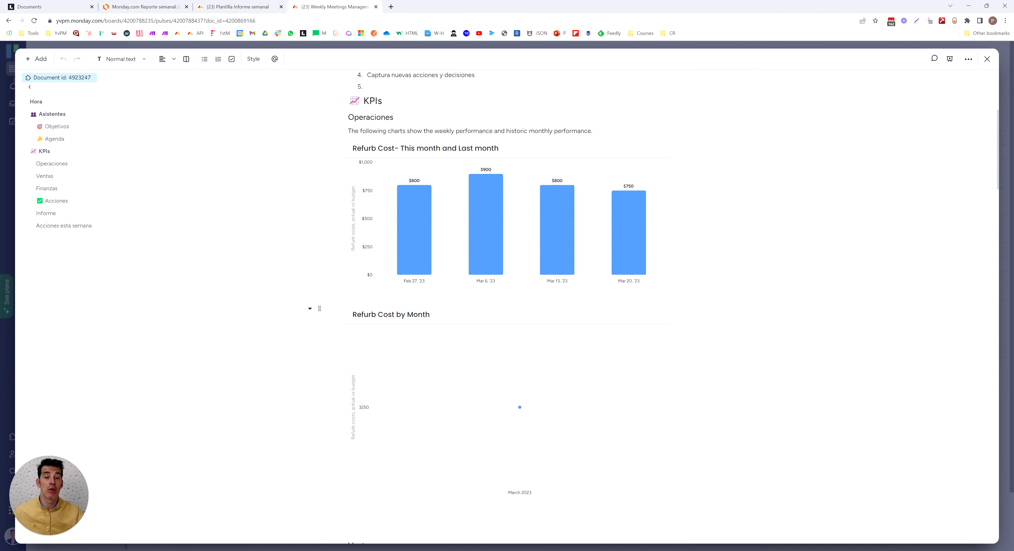
scroll(440, 314, "up", 3)
left_click(607, 252)
key("Return")
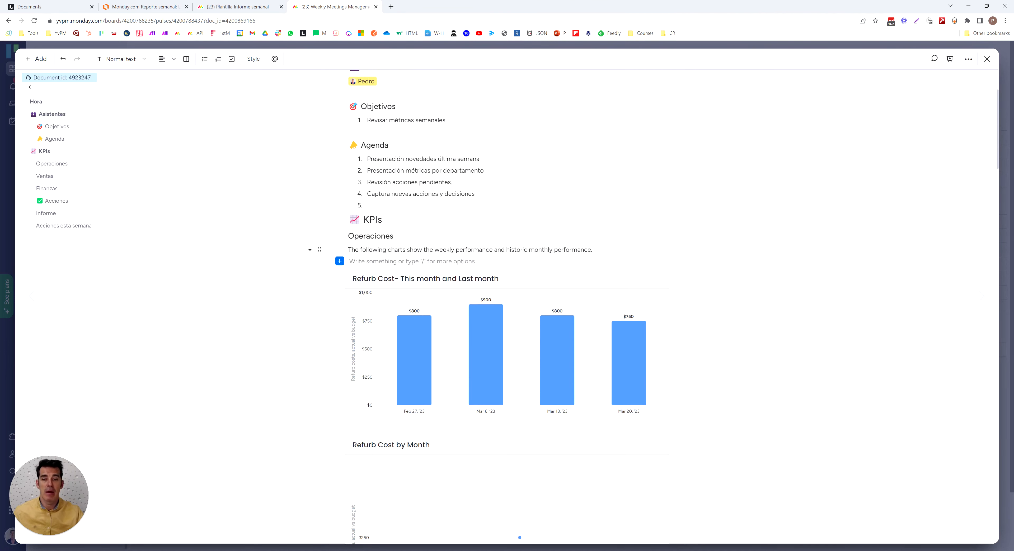
type("Esta semana ha")
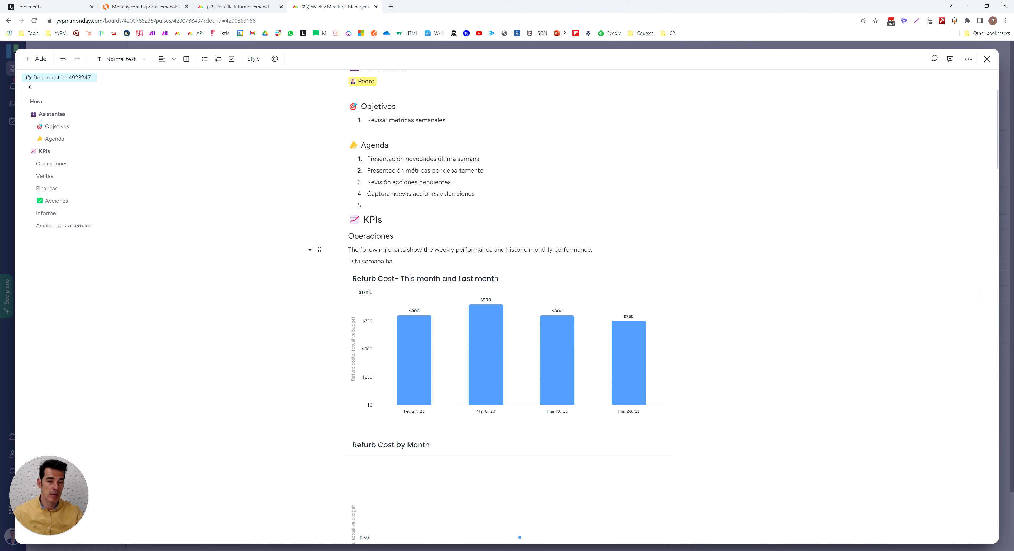
mouse_move(637, 345)
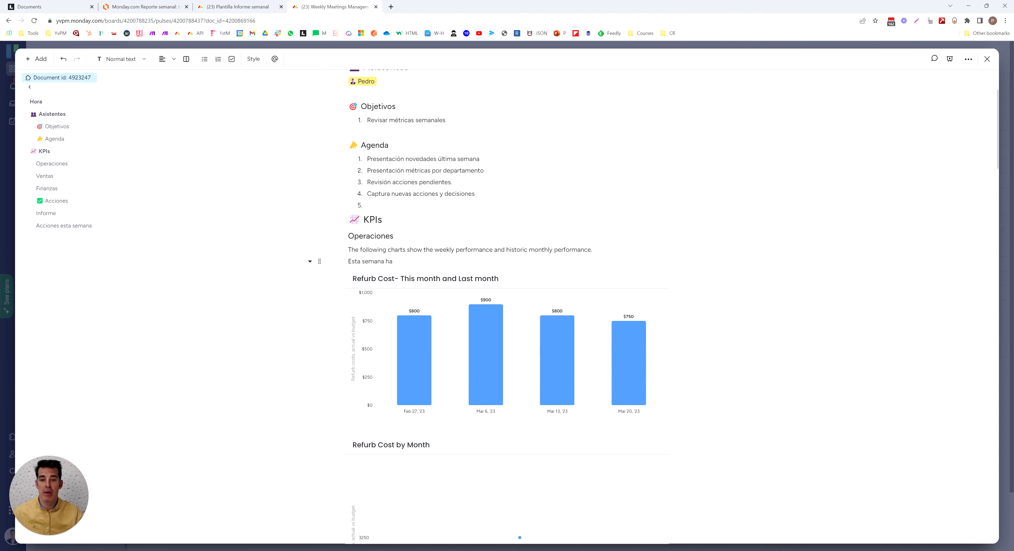
type("habido")
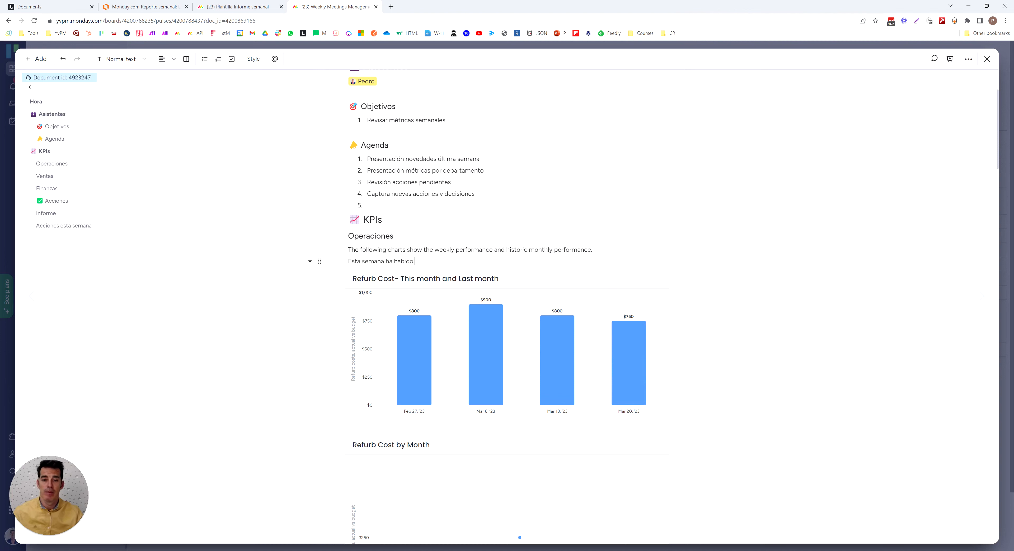
type(" un descenso")
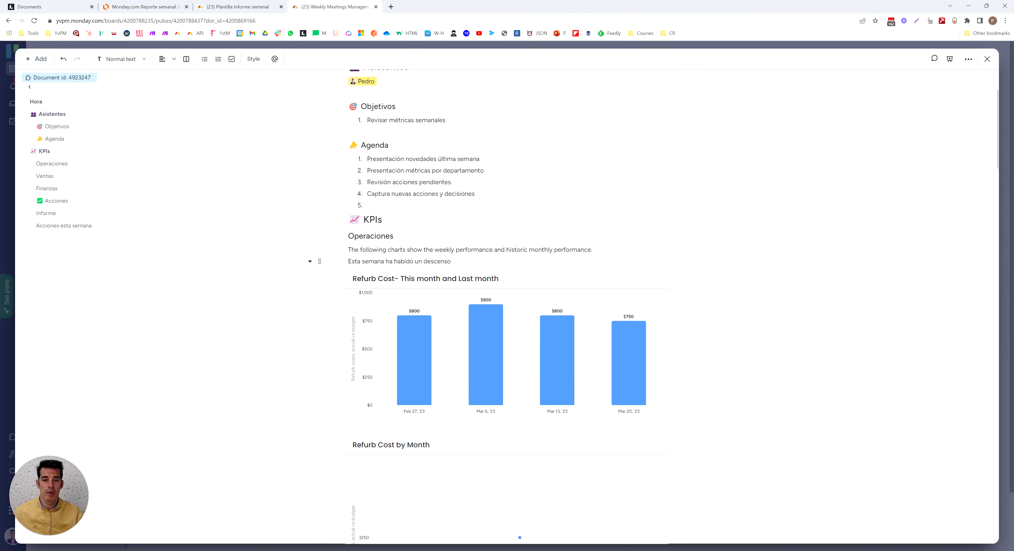
type("...")
triple_click(430, 260)
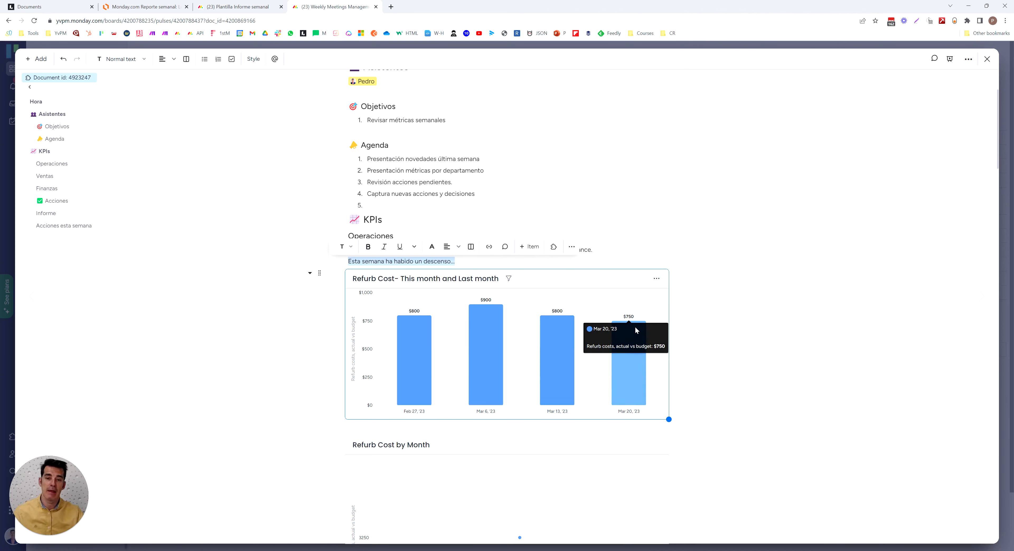
left_click(640, 256)
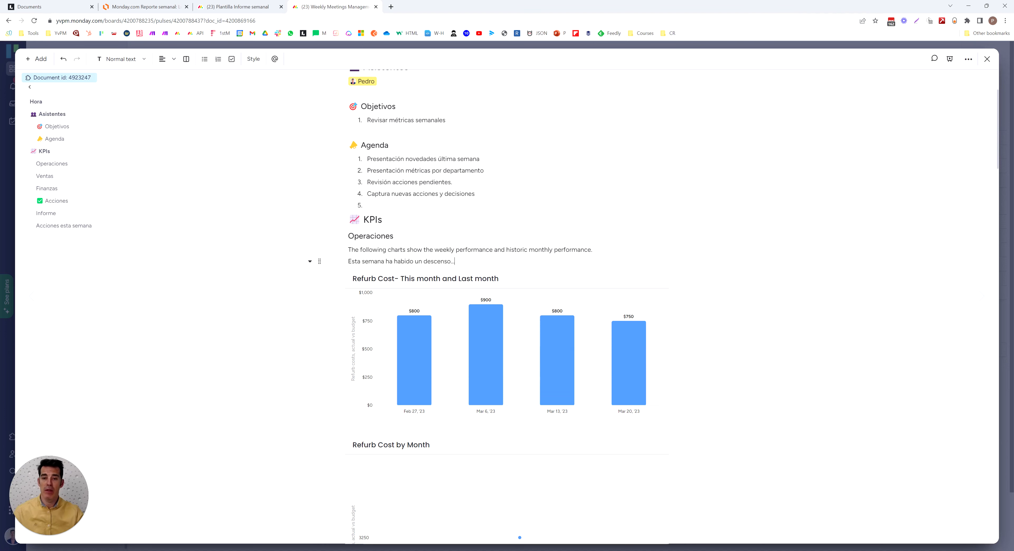
Insert a Chart widget below the new comment line, using the Sales Input Board as its data source.
key("Return")
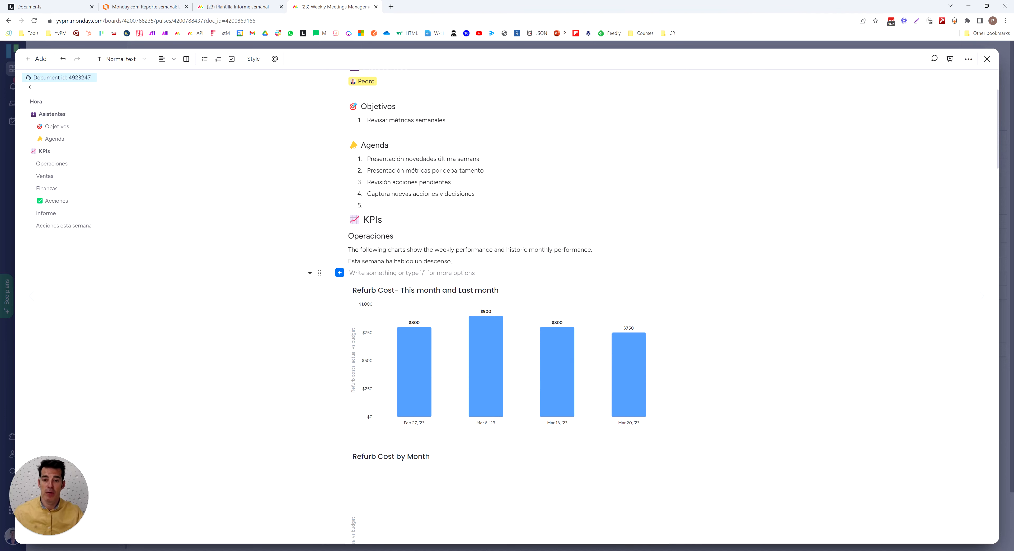
left_click(310, 274)
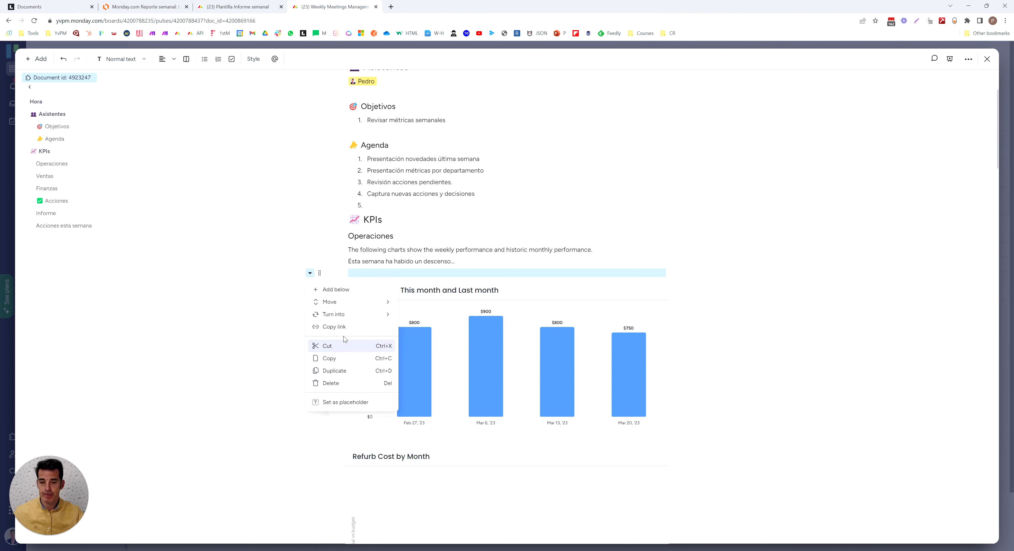
mouse_move(348, 317)
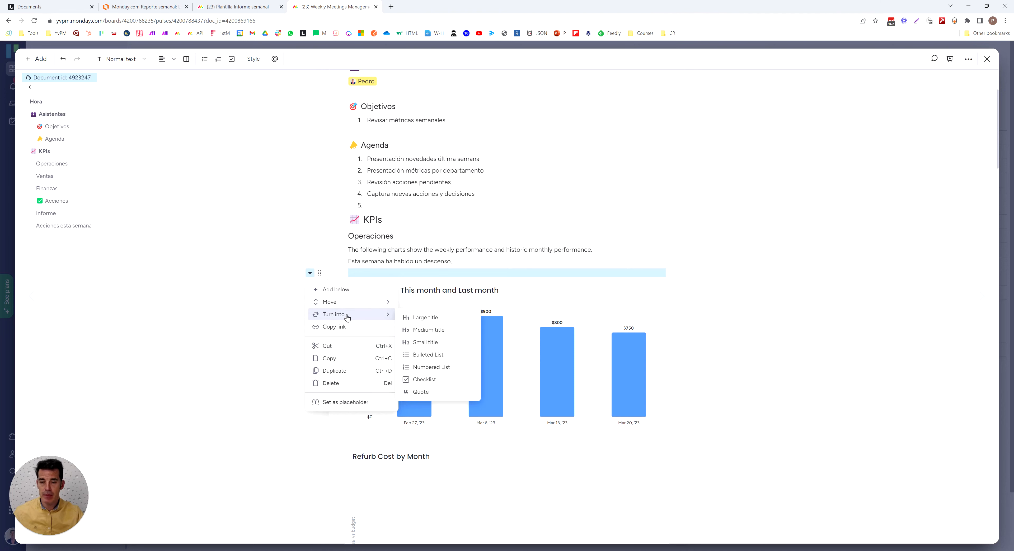
left_click(318, 291)
scroll(374, 318, "down", 3)
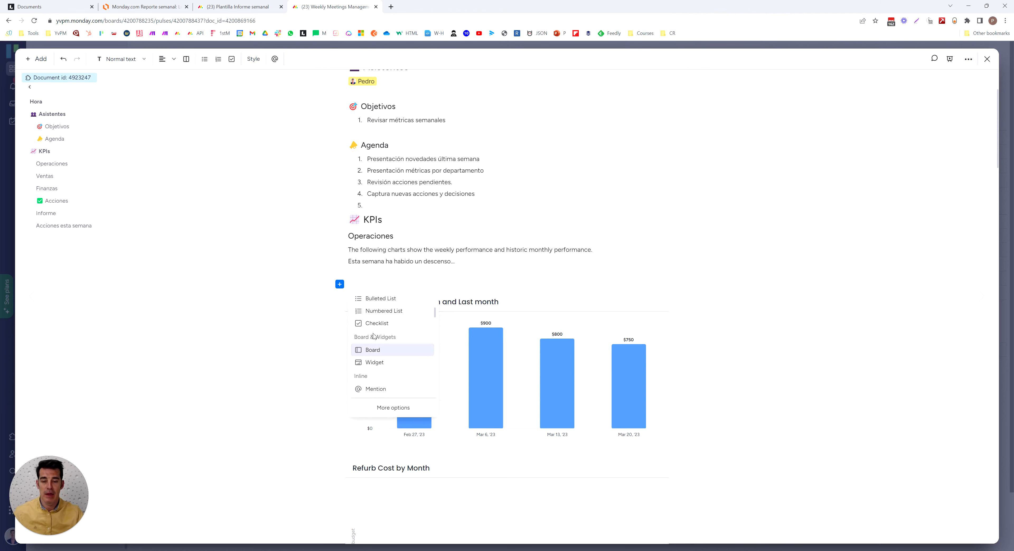
left_click(377, 365)
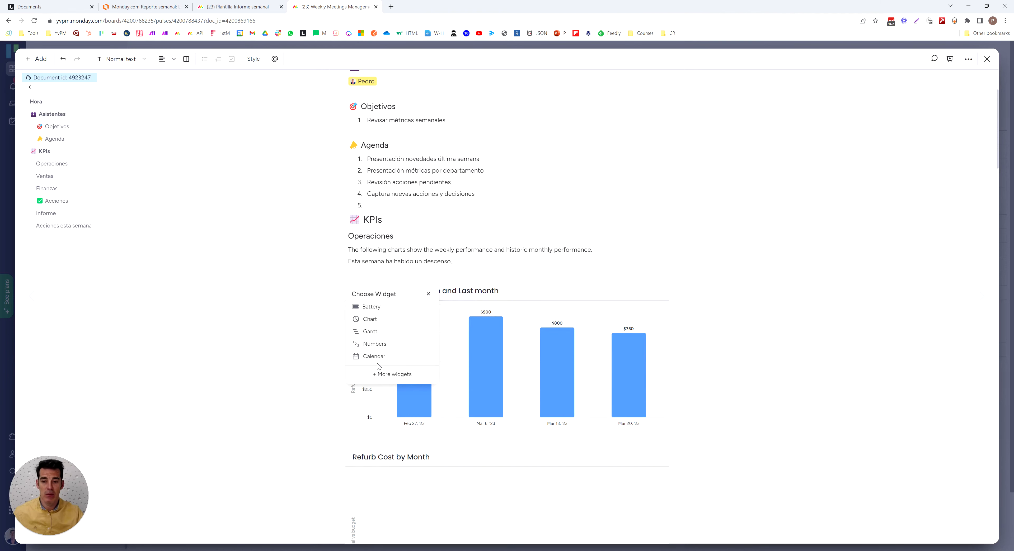
left_click(378, 320)
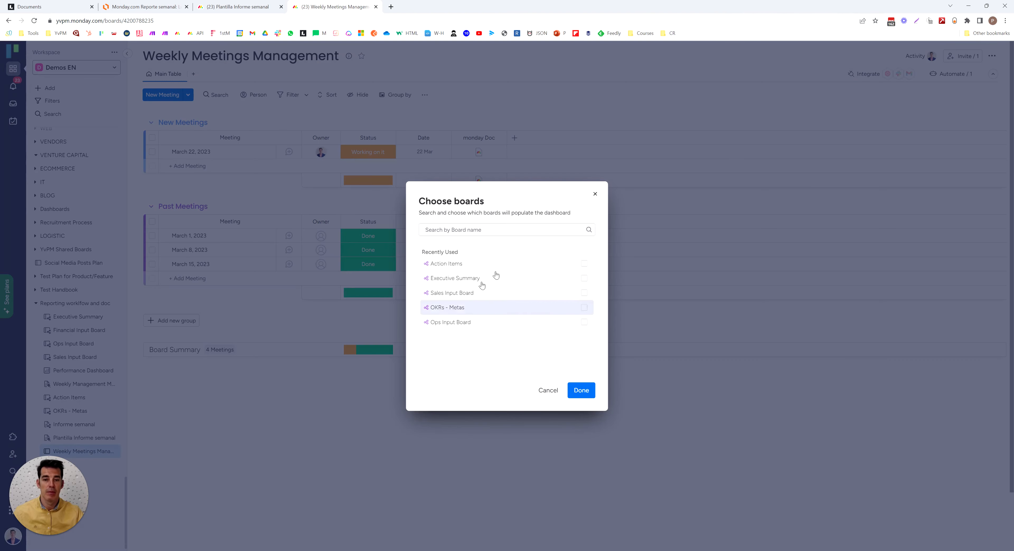
left_click(584, 292)
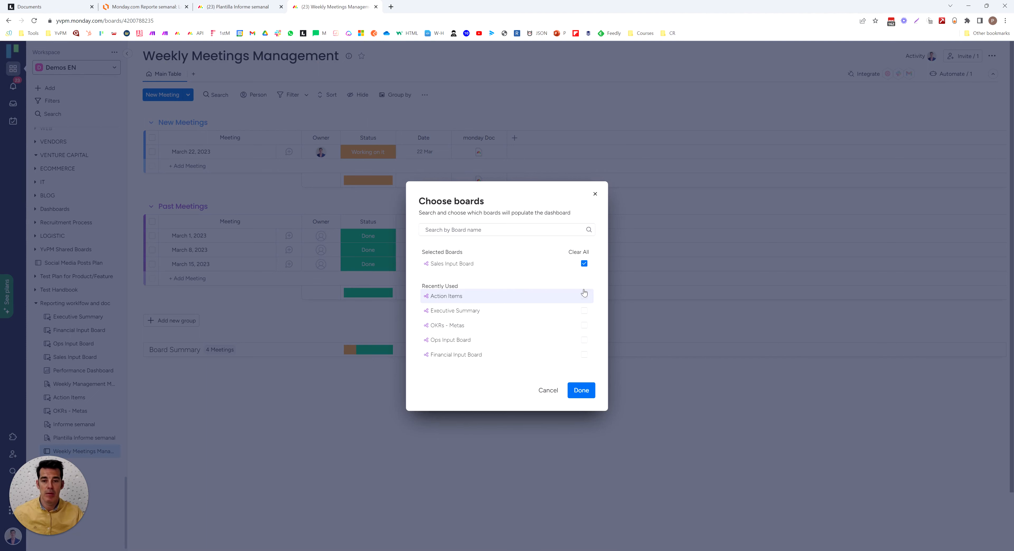
left_click(580, 390)
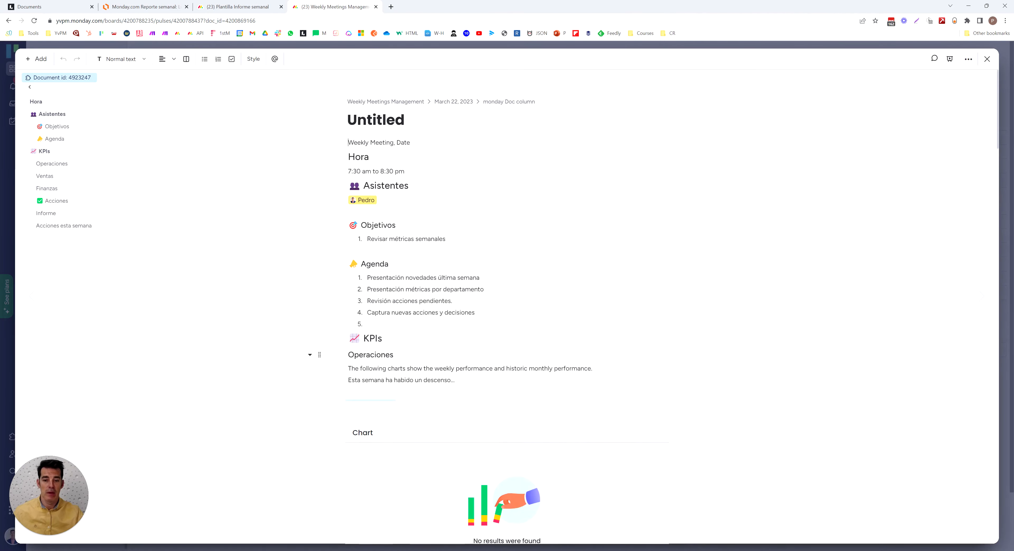
Open the new chart's settings and set its chart type to Smooth Line.
left_click(653, 330)
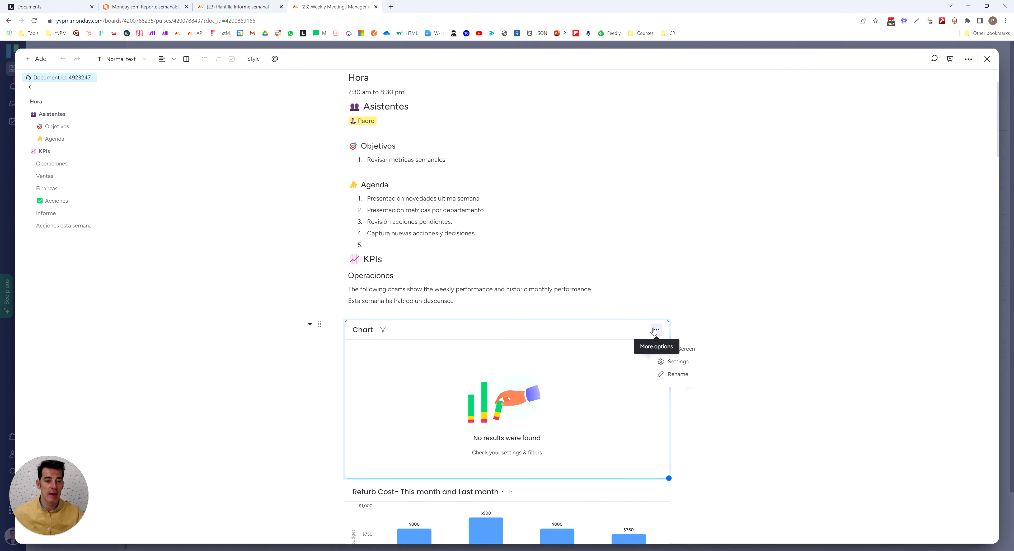
left_click(668, 359)
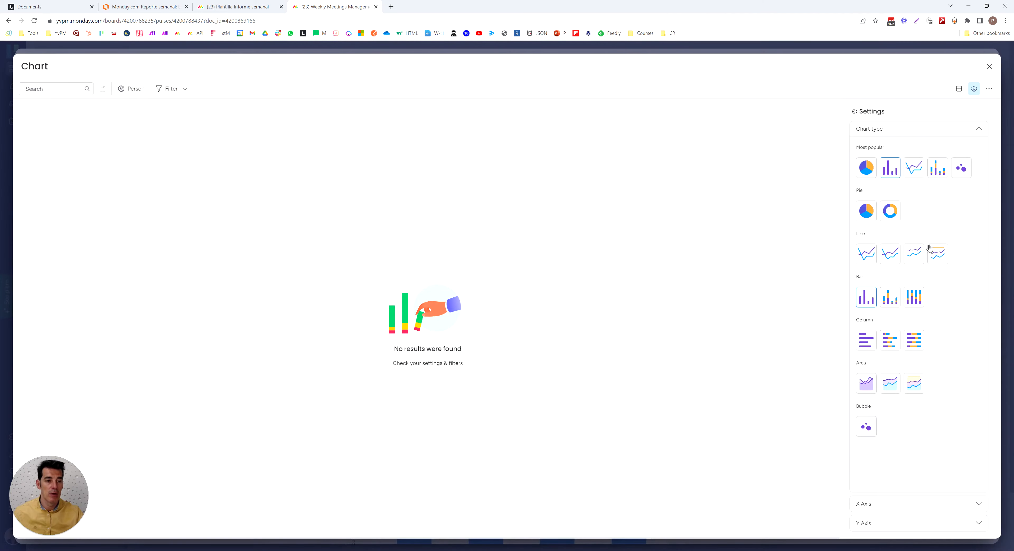
left_click(888, 255)
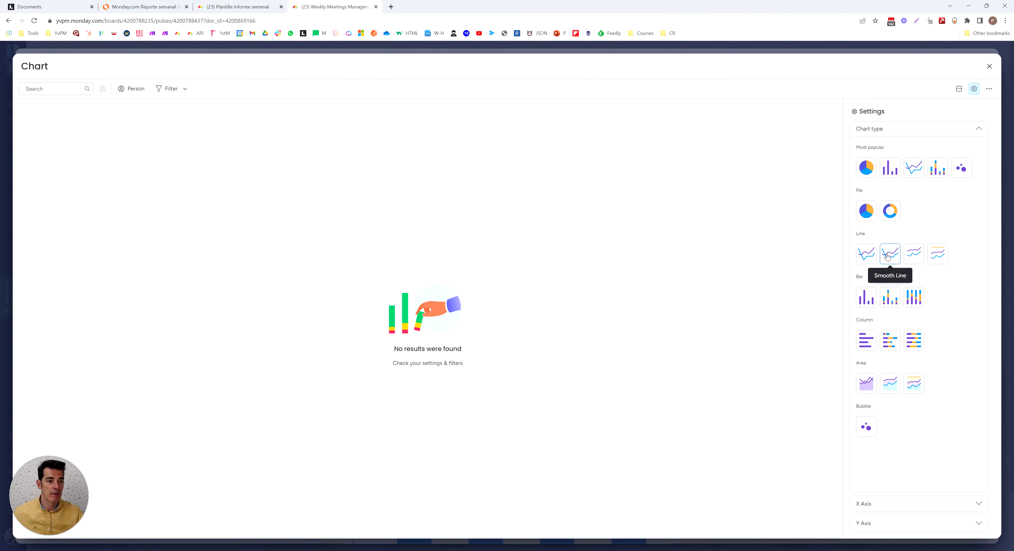
Set the chart's X axis to the Date column type, grouped by week.
left_click(889, 499)
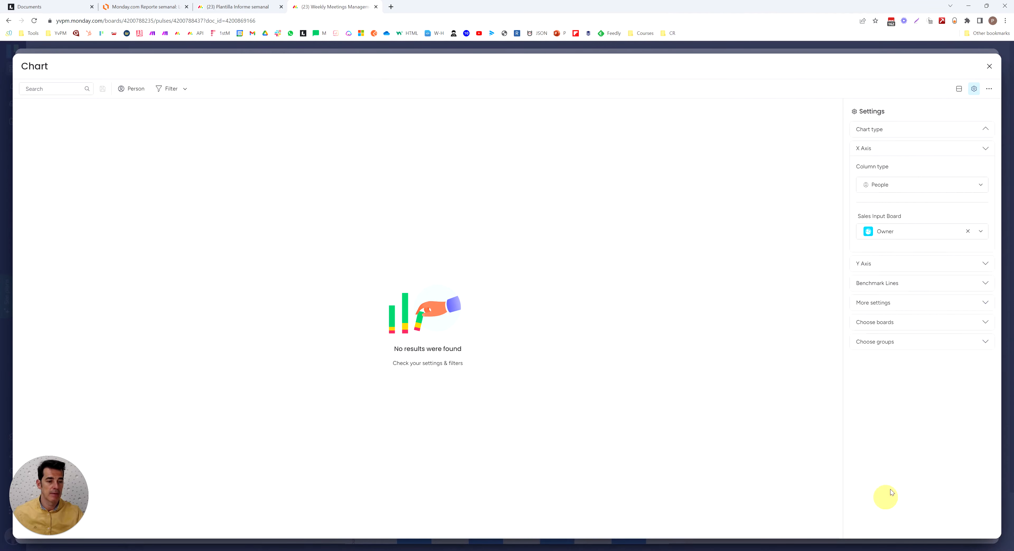
left_click(900, 185)
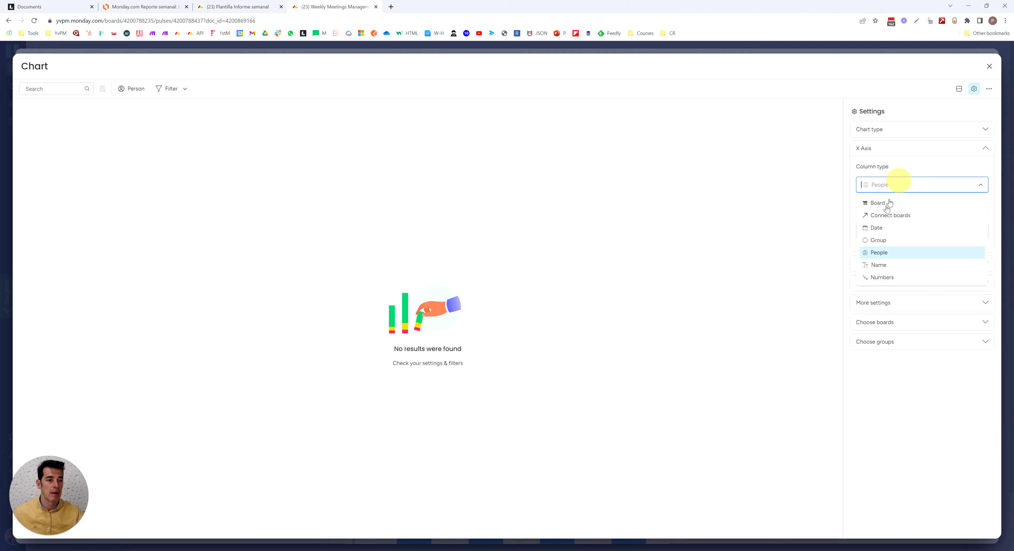
left_click(876, 228)
left_click(882, 232)
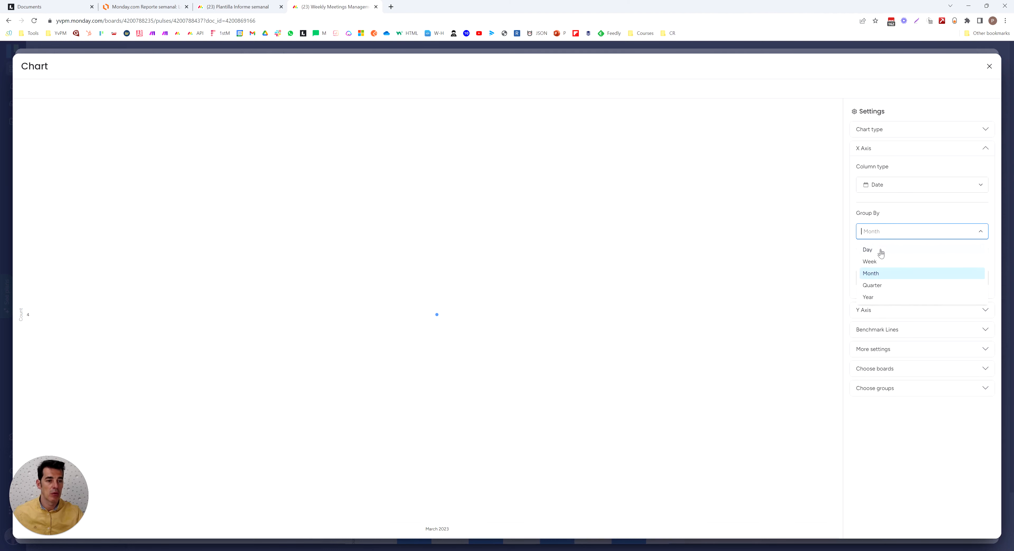
left_click(879, 259)
Plot Floor Plan Vehicle on the Y axis instead of the item count and return to the document.
left_click(878, 310)
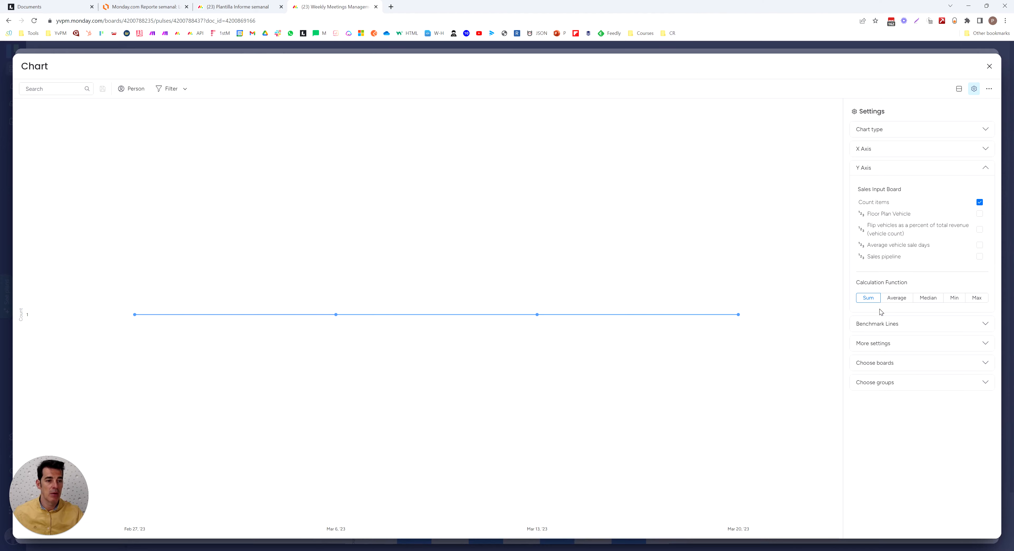
left_click(979, 213)
left_click(979, 202)
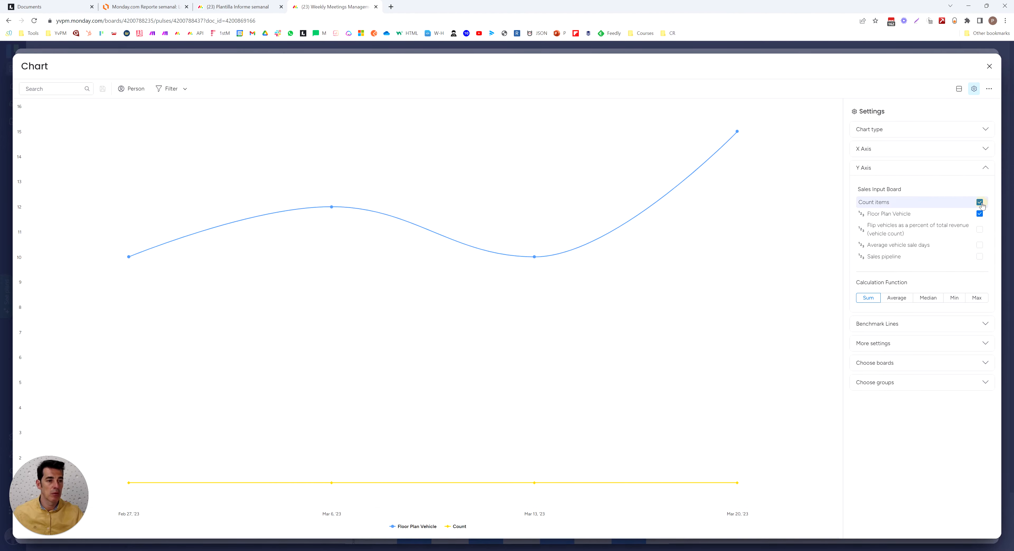
left_click(989, 67)
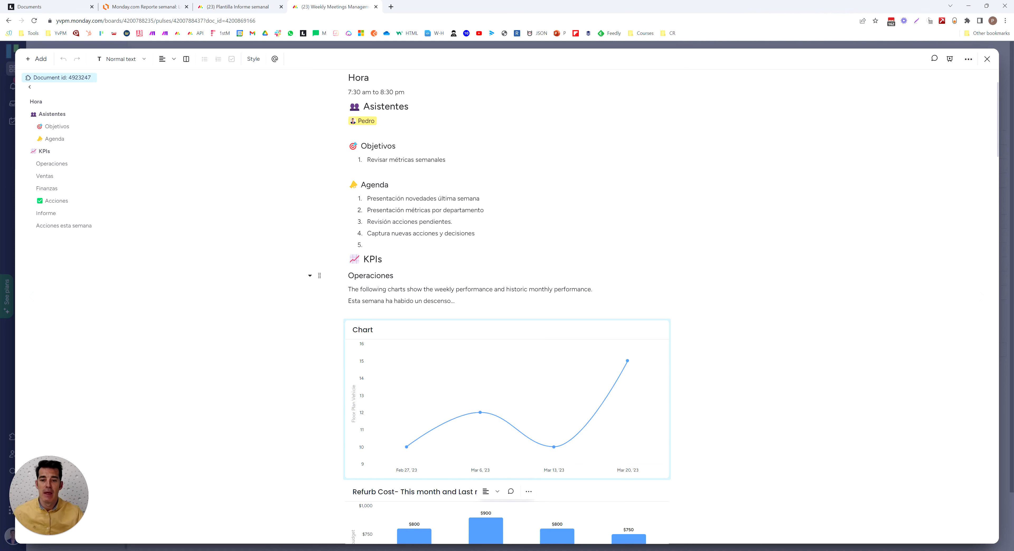
Insert another Chart widget between the comment line and the existing line chart, leaving it without a connected board.
left_click(459, 307)
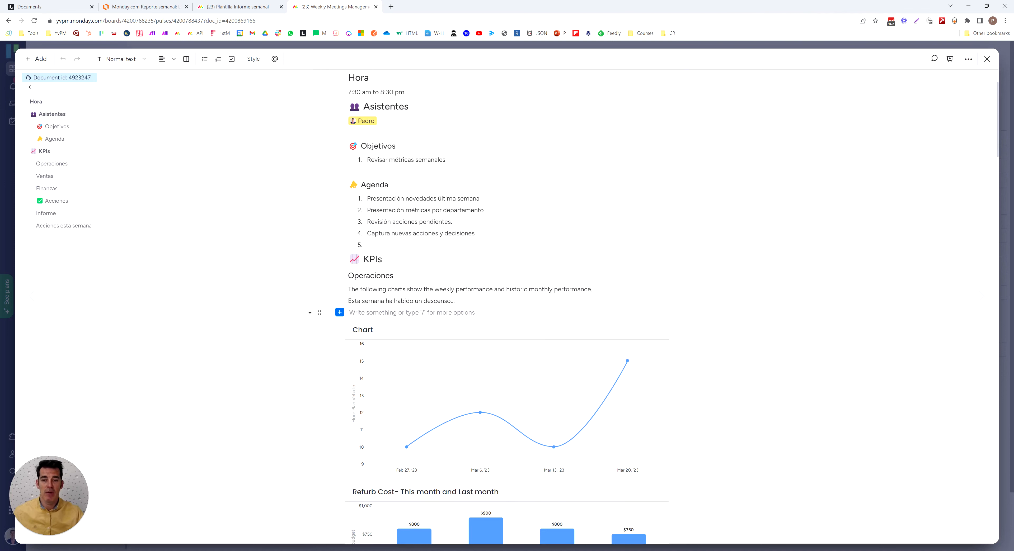
key("Return")
key("Up")
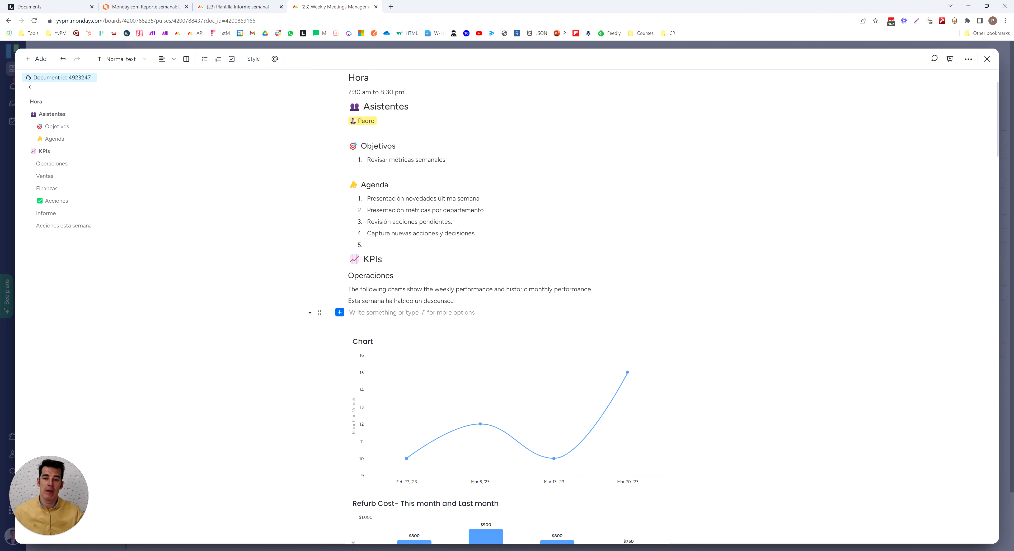
key("Down")
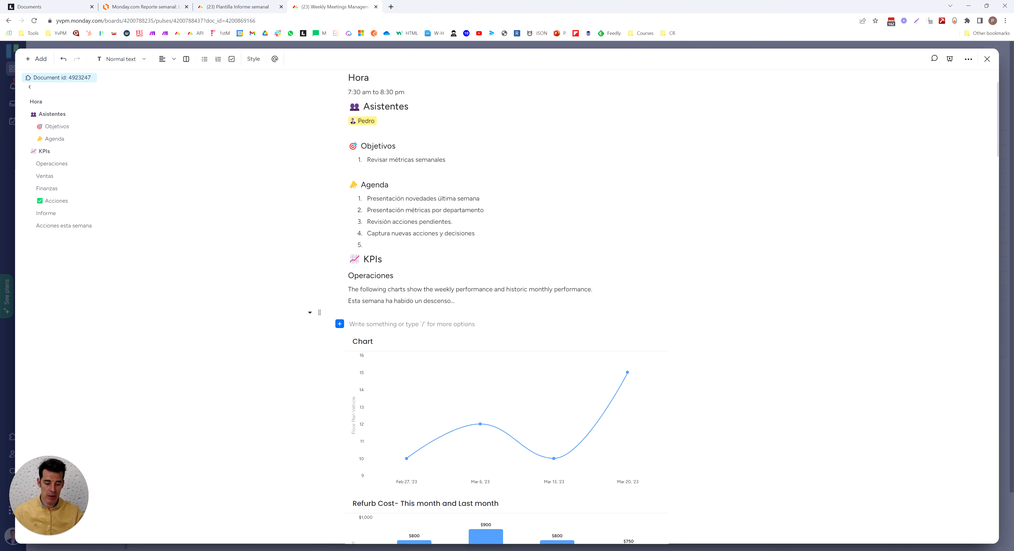
type("/")
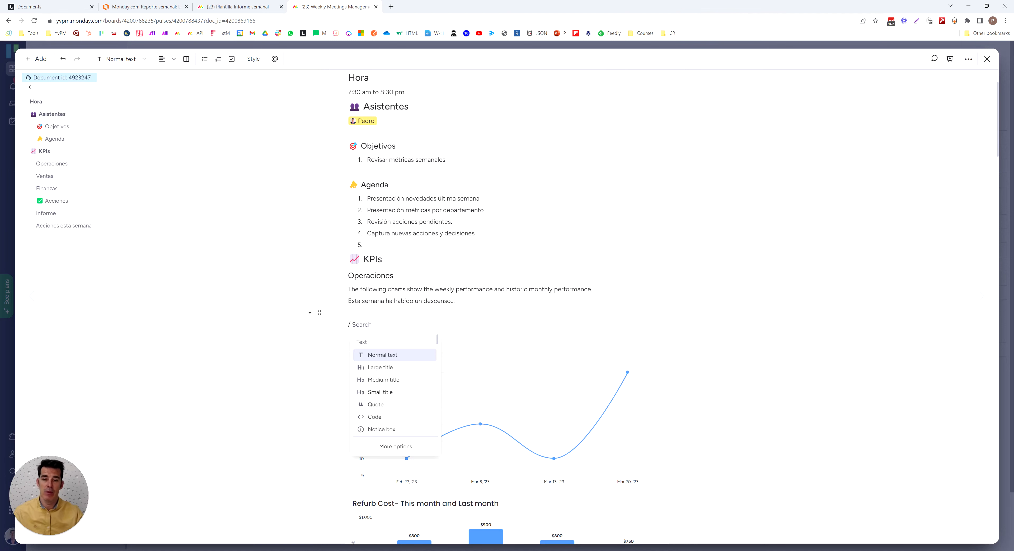
type("wid")
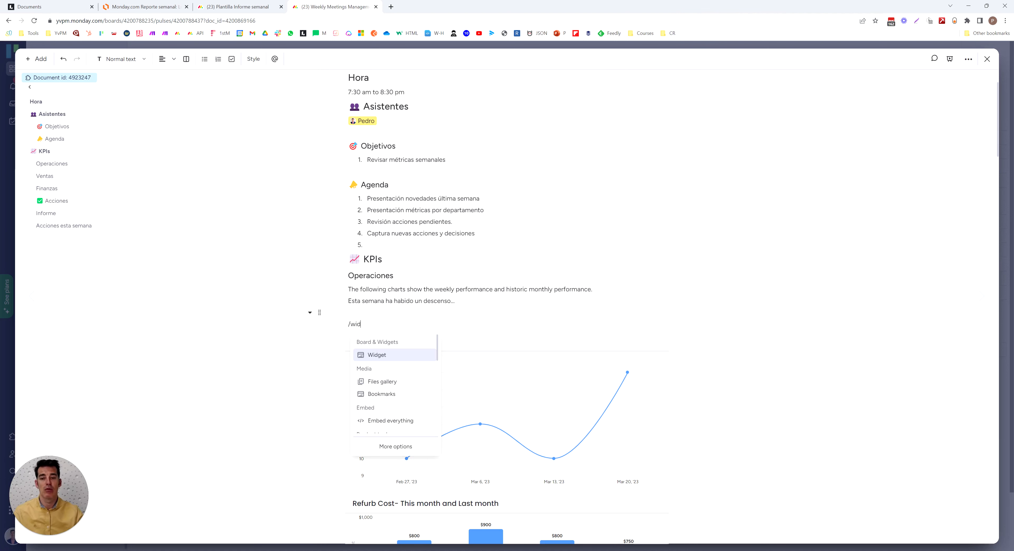
key("Return")
key("Down")
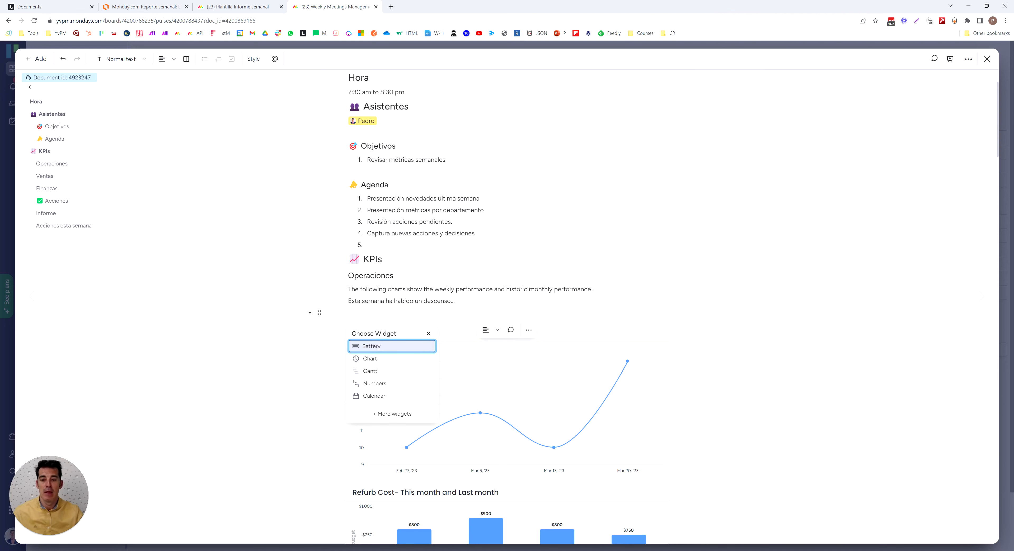
key("Down")
key("Return")
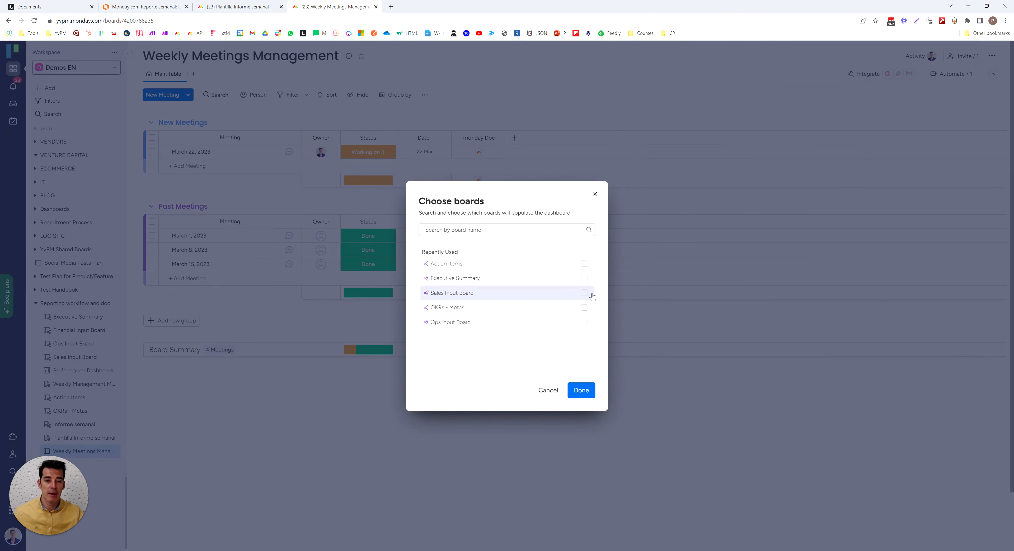
left_click(549, 392)
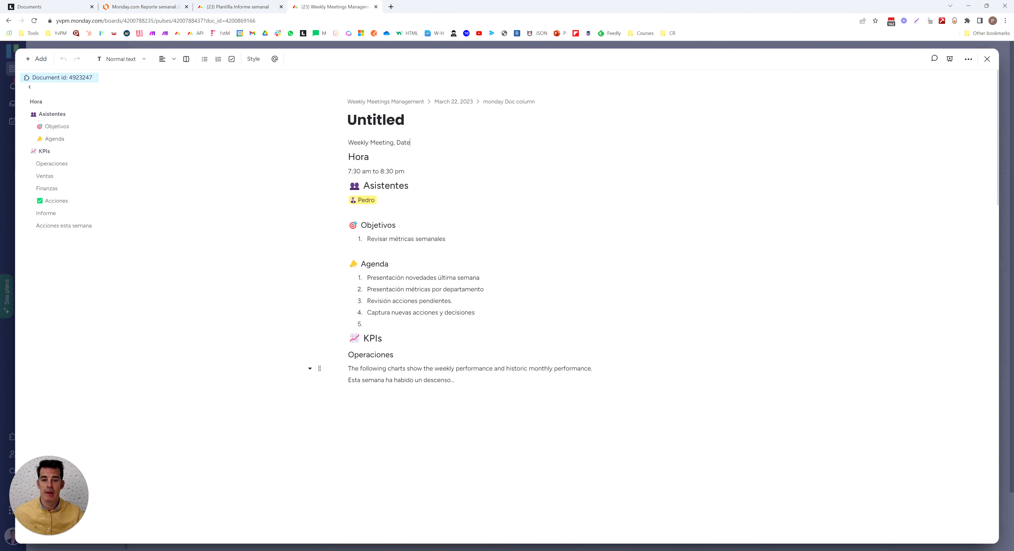
Insert a notice box directly above the unconnected chart and open its style options.
scroll(506, 295, "down", 2)
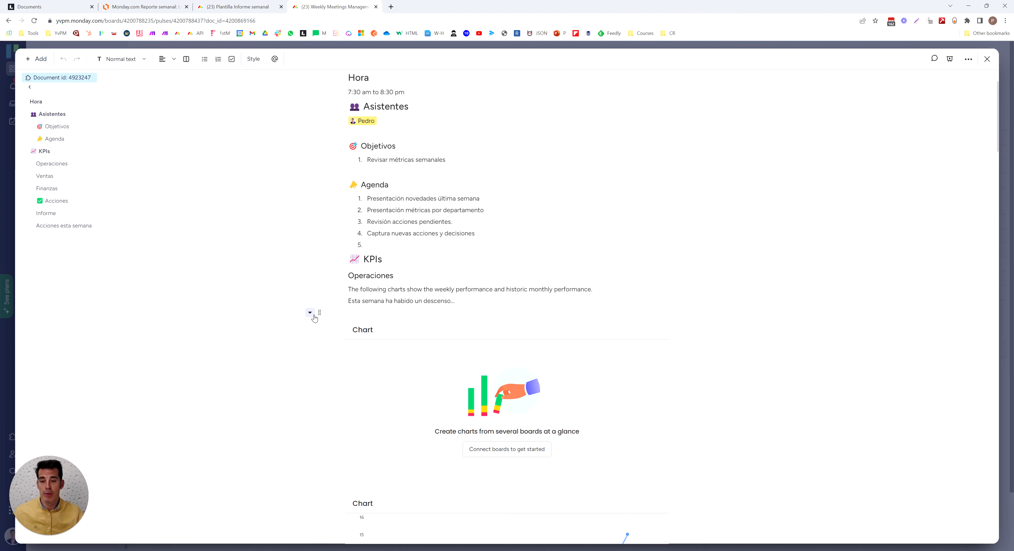
left_click(310, 313)
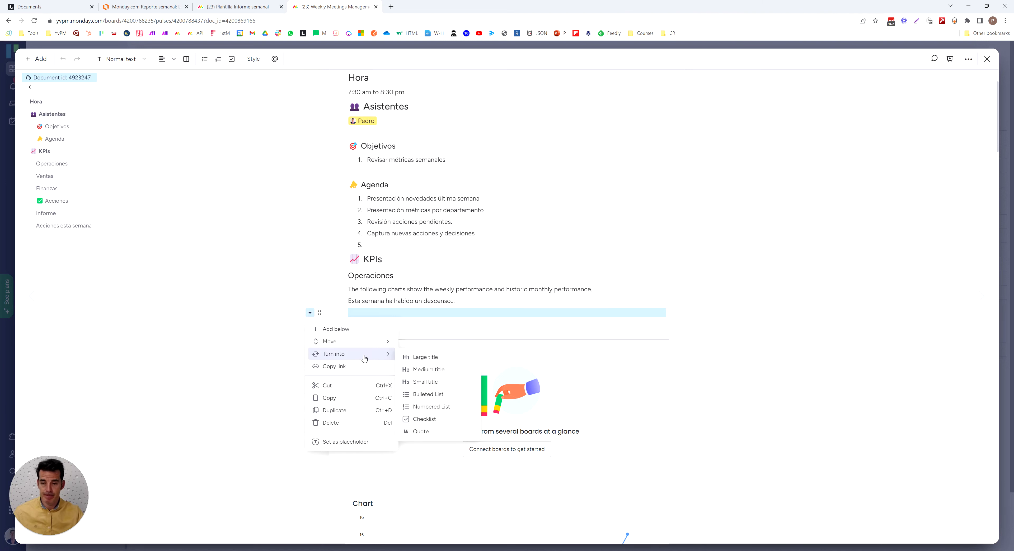
left_click(349, 330)
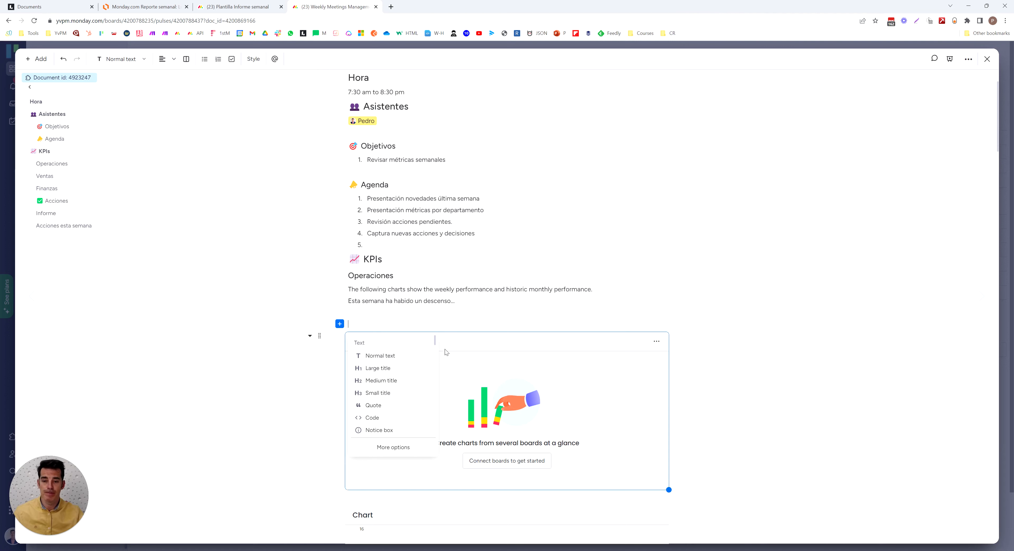
scroll(394, 373, "down", 3)
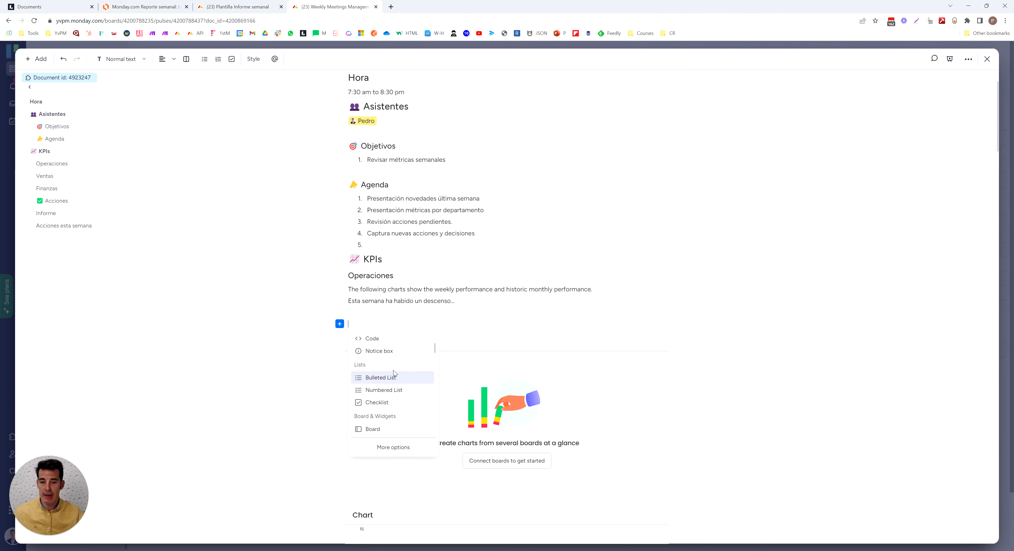
left_click(380, 351)
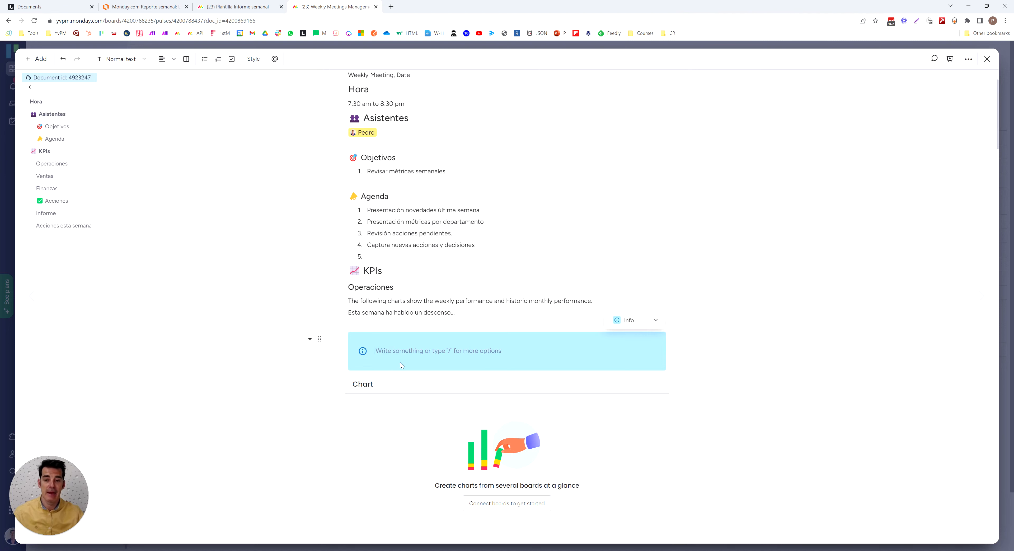
left_click(655, 321)
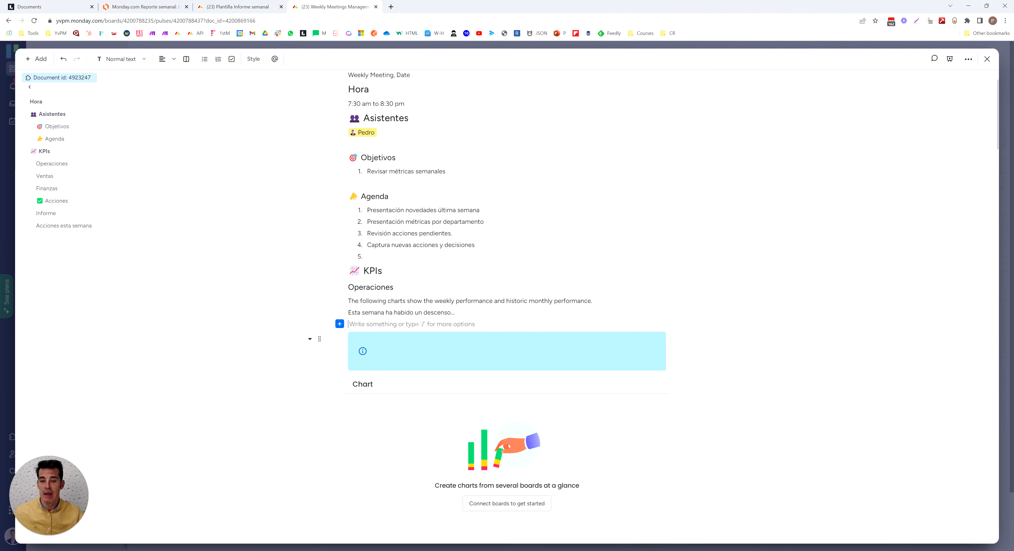
left_click(310, 323)
mouse_move(334, 368)
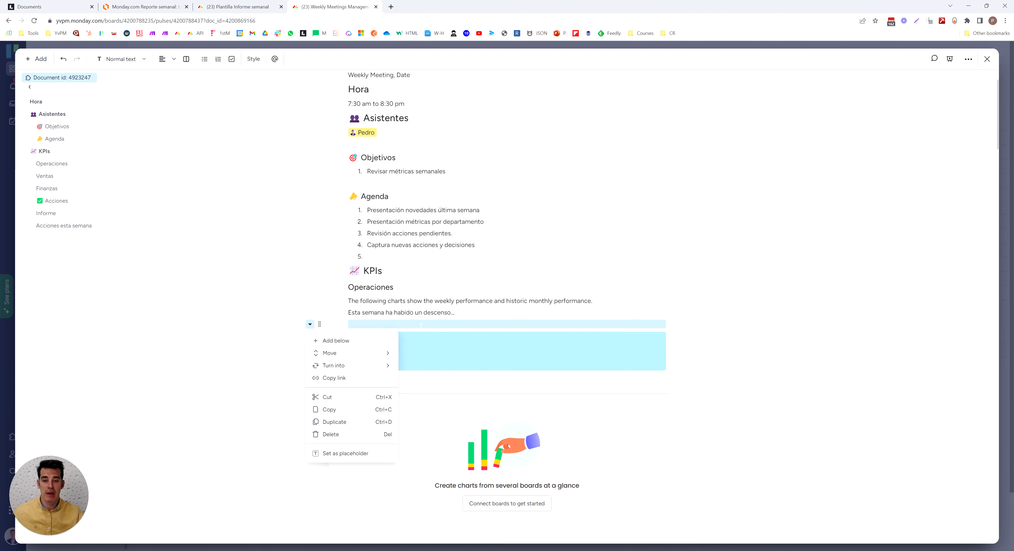
key("Escape")
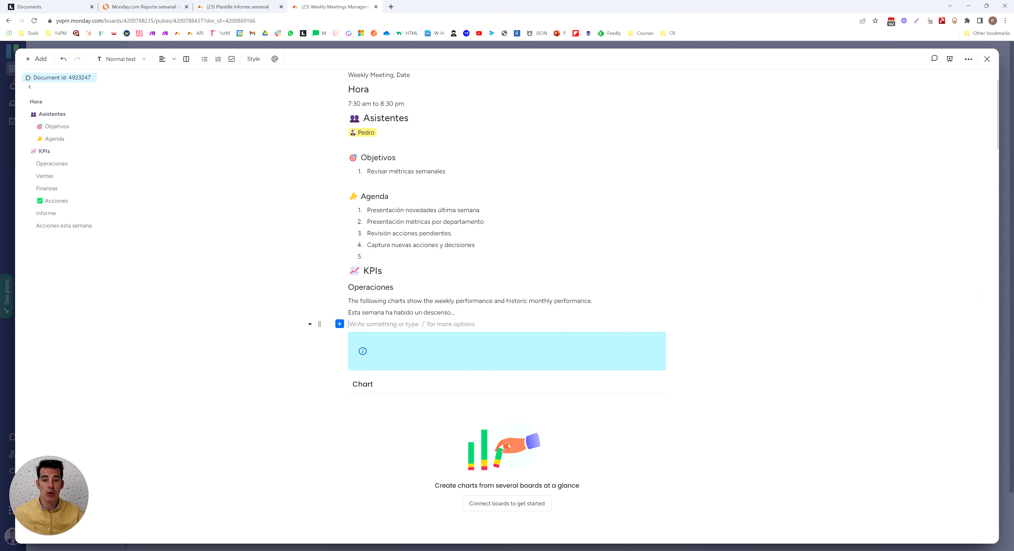
Review the rest of the report, from the KPI charts under Ventas and Finanzas to the action items under Acciones.
scroll(479, 276, "down", 2)
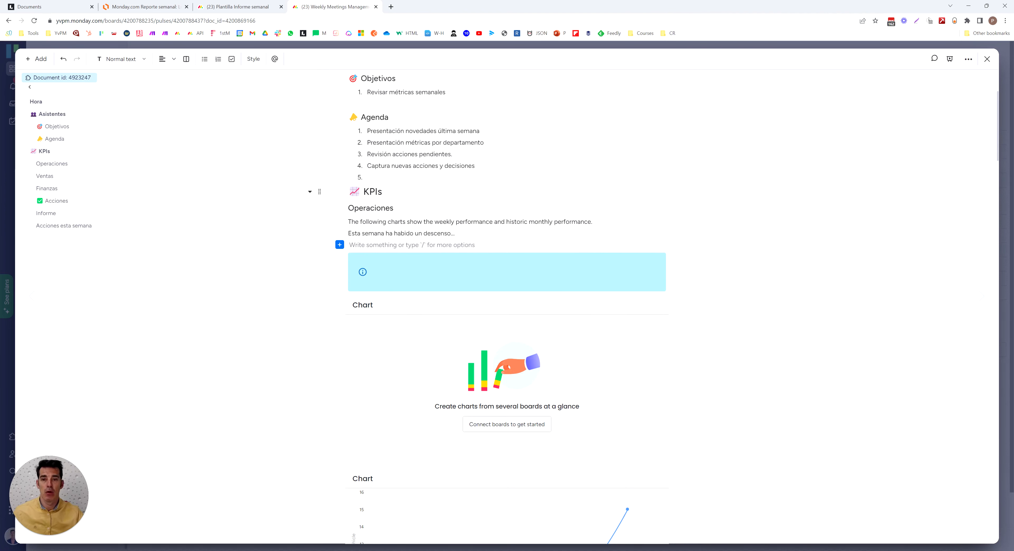
scroll(493, 242, "up", 4)
scroll(493, 243, "down", 4)
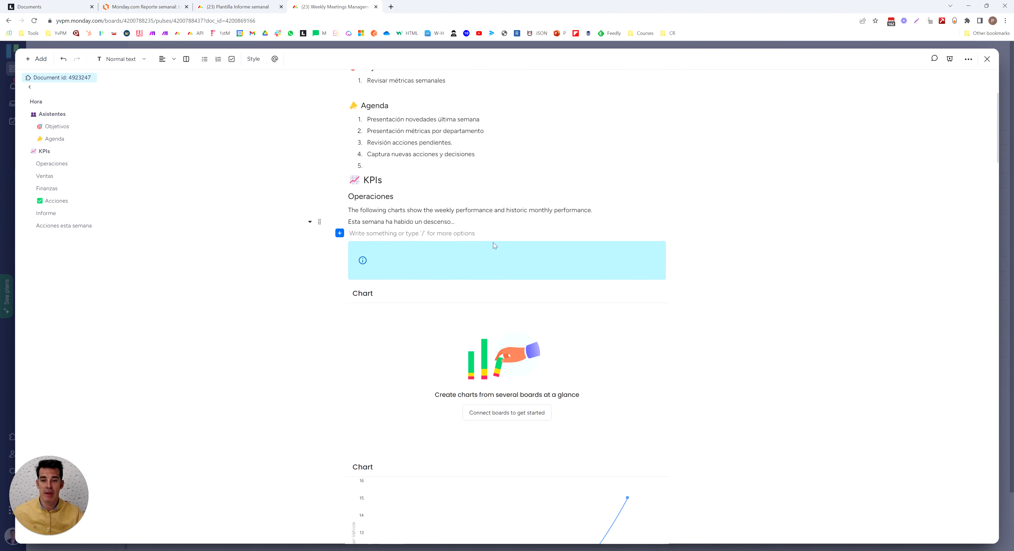
scroll(492, 242, "down", 20)
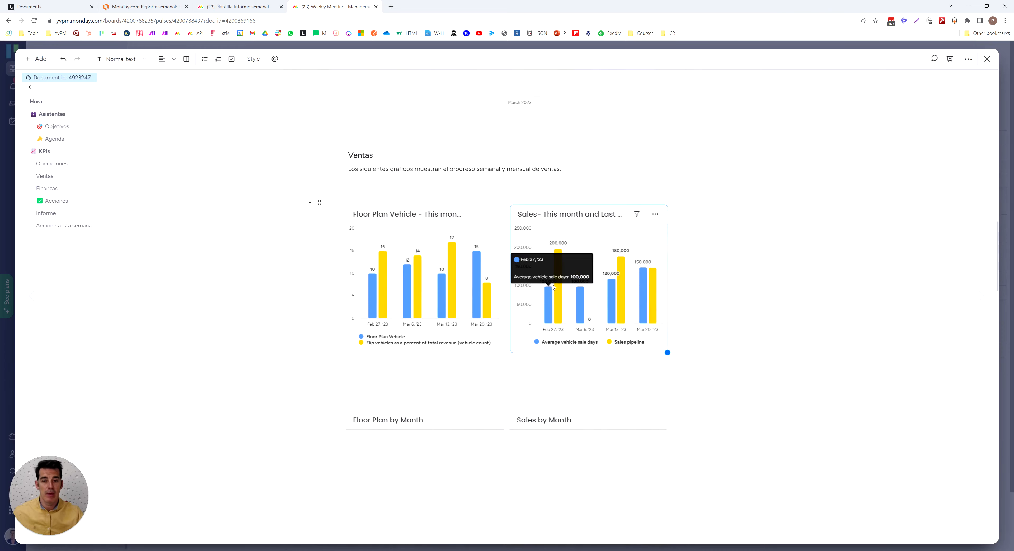
scroll(497, 275, "down", 5)
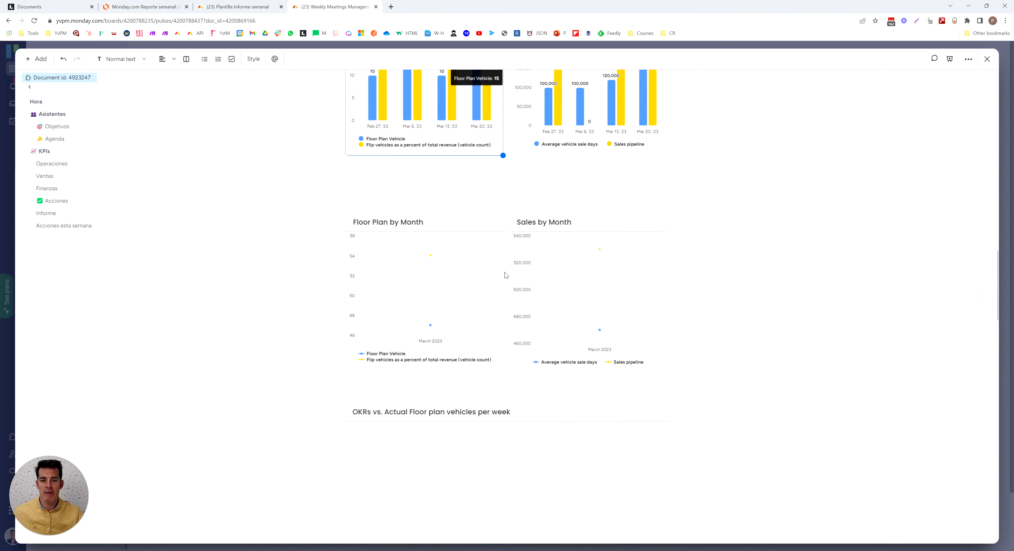
scroll(496, 275, "down", 13)
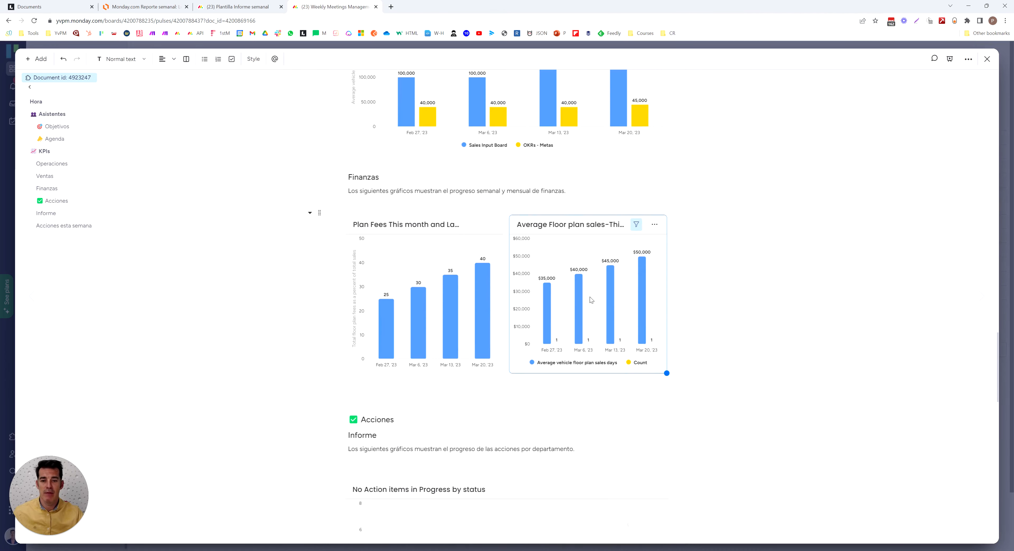
scroll(590, 300, "down", 5)
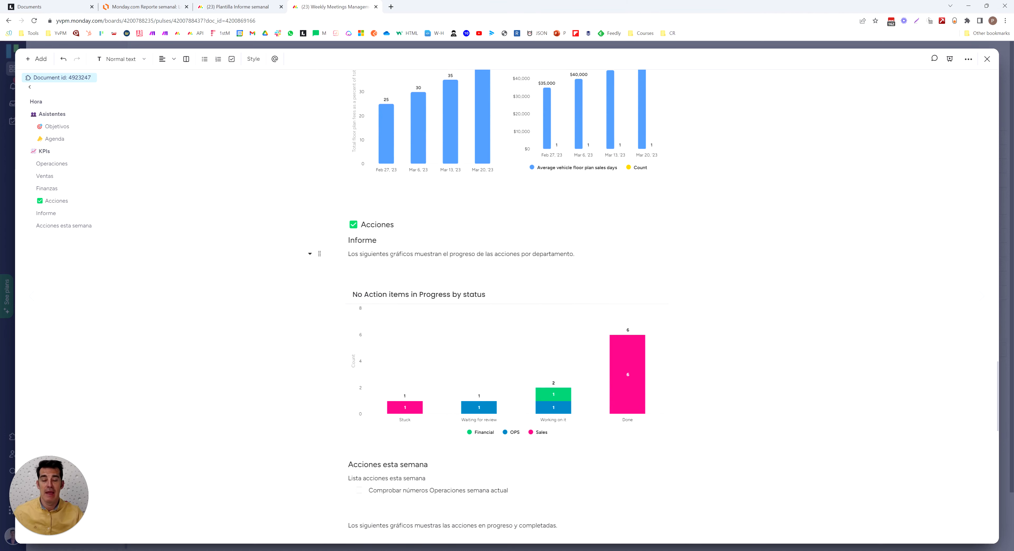
scroll(393, 254, "down", 3)
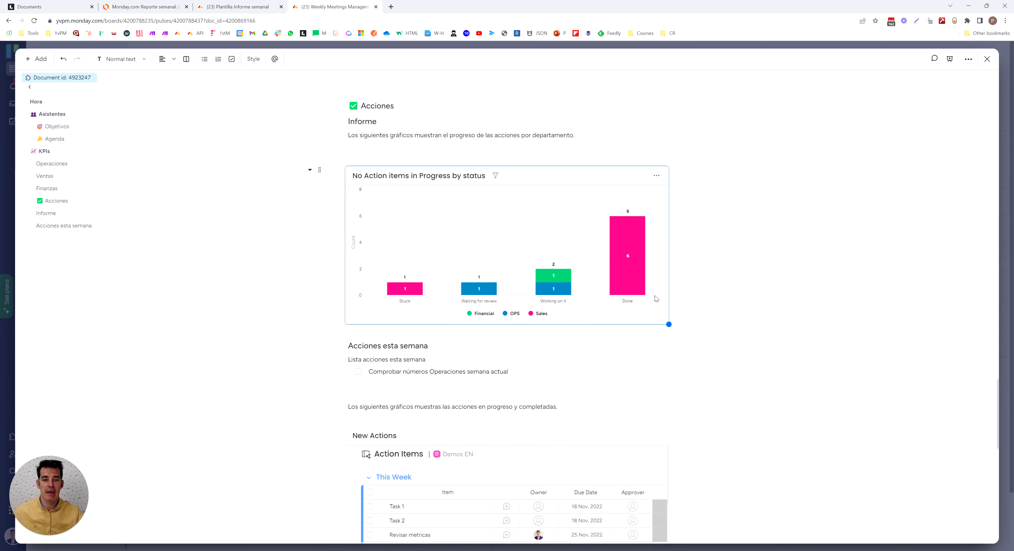
mouse_move(628, 236)
scroll(627, 236, "down", 4)
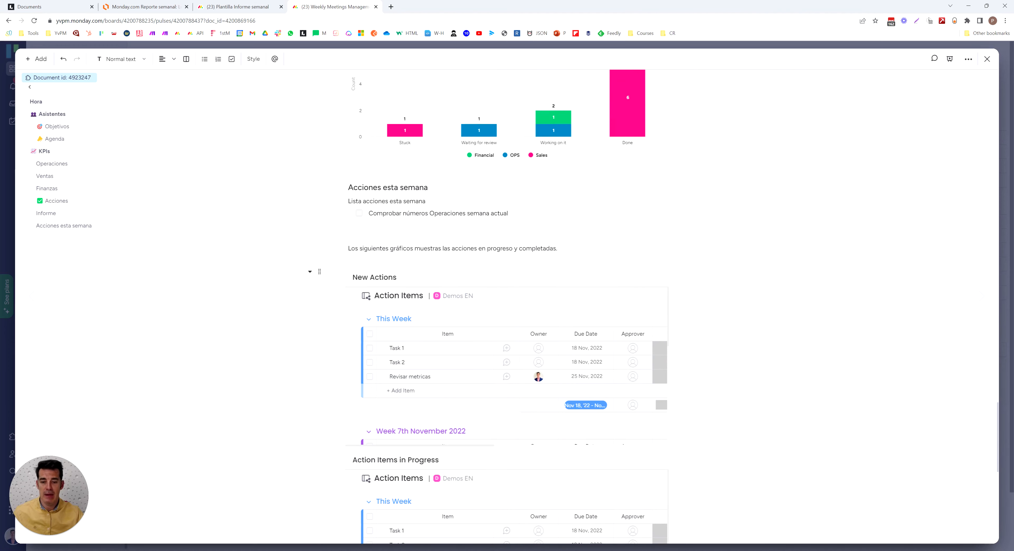
In the Action Items in Progress widget, change the status of the stuck Sales action to Done.
scroll(445, 361, "down", 3)
scroll(533, 394, "down", 1)
scroll(533, 395, "right", 4)
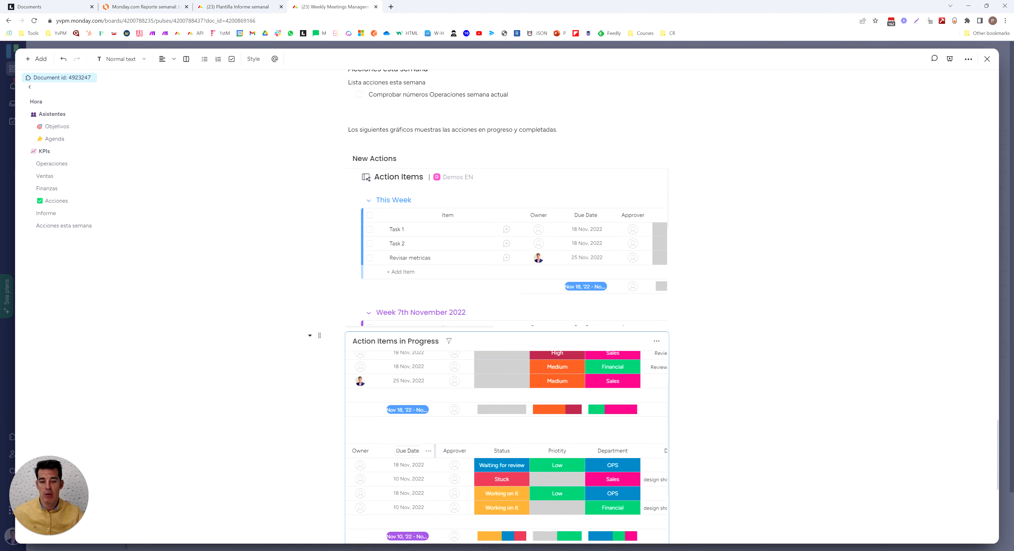
left_click(493, 480)
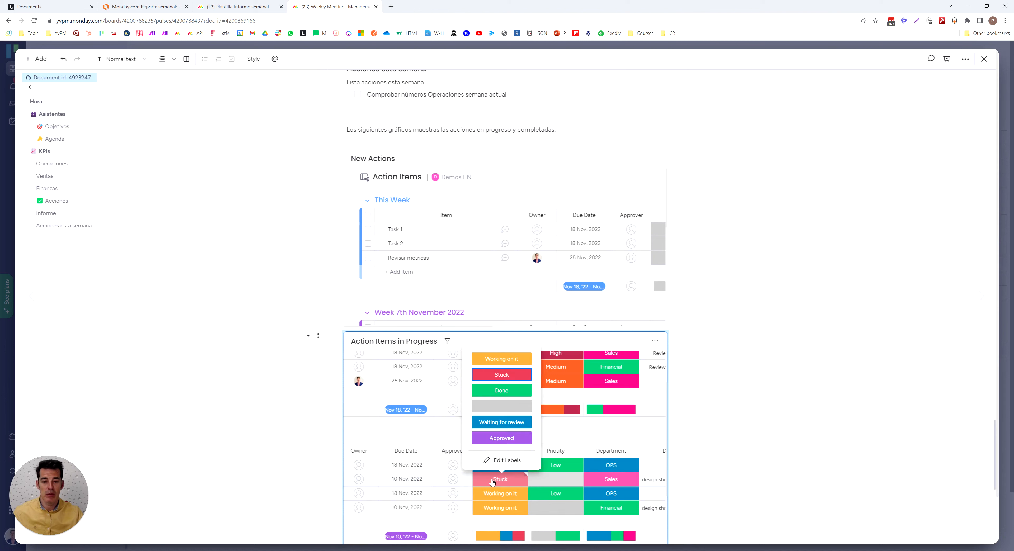
left_click(502, 391)
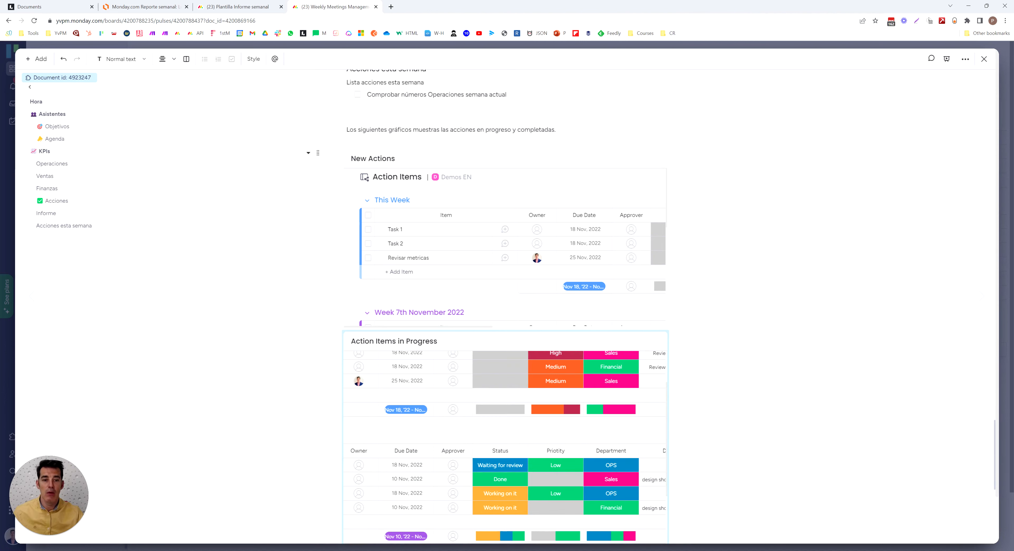
left_click(799, 281)
Create an item from the checklist text "Comprobar números Operaciones semana actual" in the This Week group of the Action Items board.
scroll(488, 273, "up", 3)
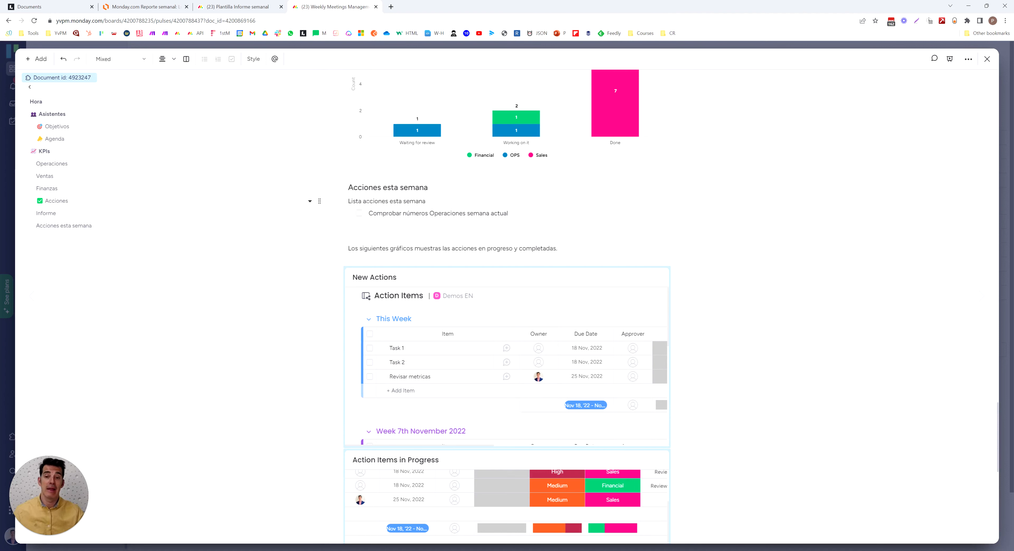
left_click(367, 213)
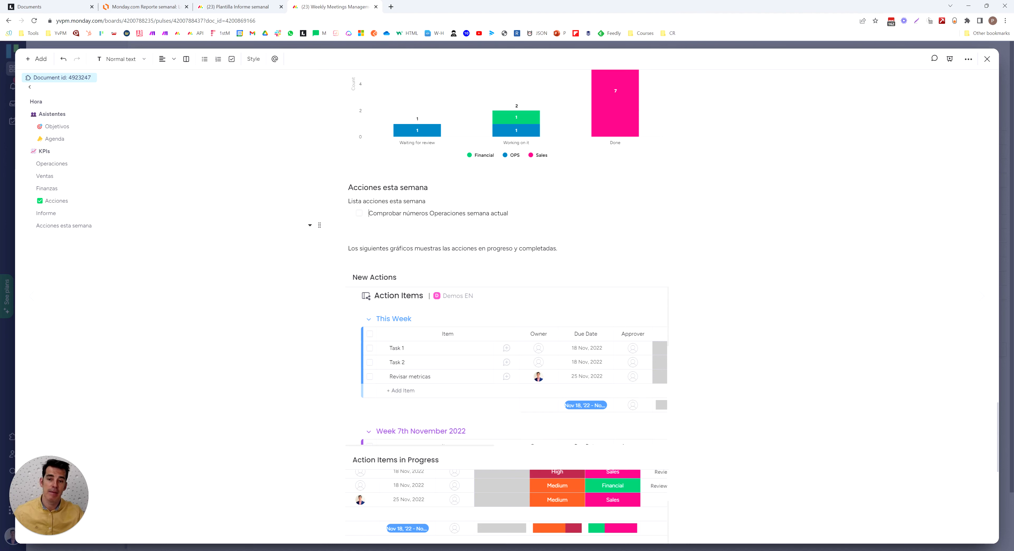
left_click_drag(368, 213, 504, 213)
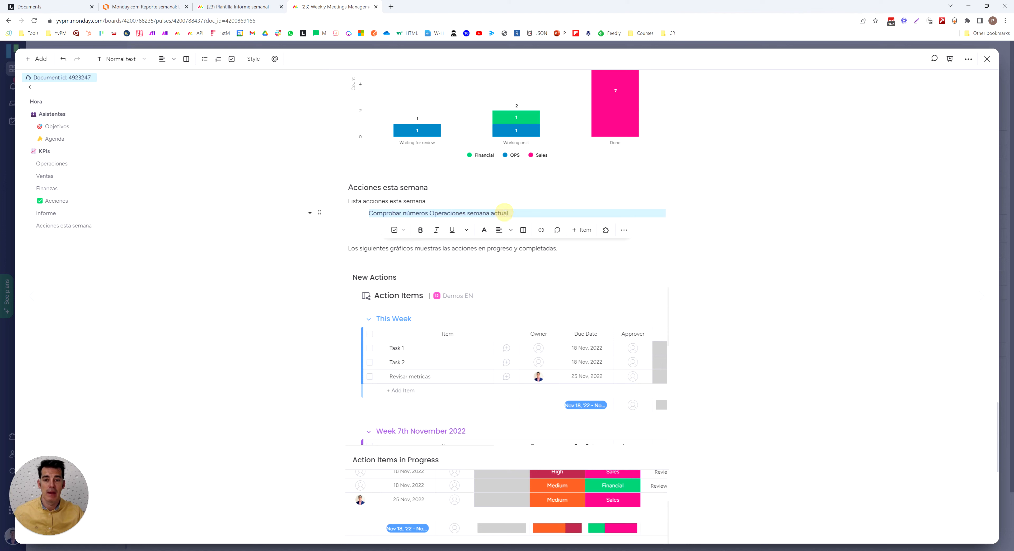
left_click(581, 232)
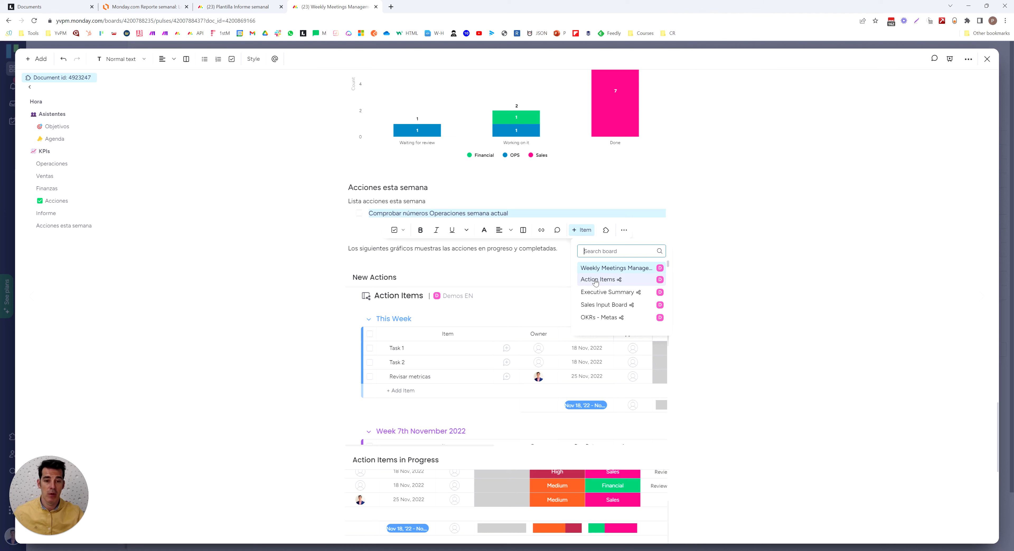
left_click(613, 281)
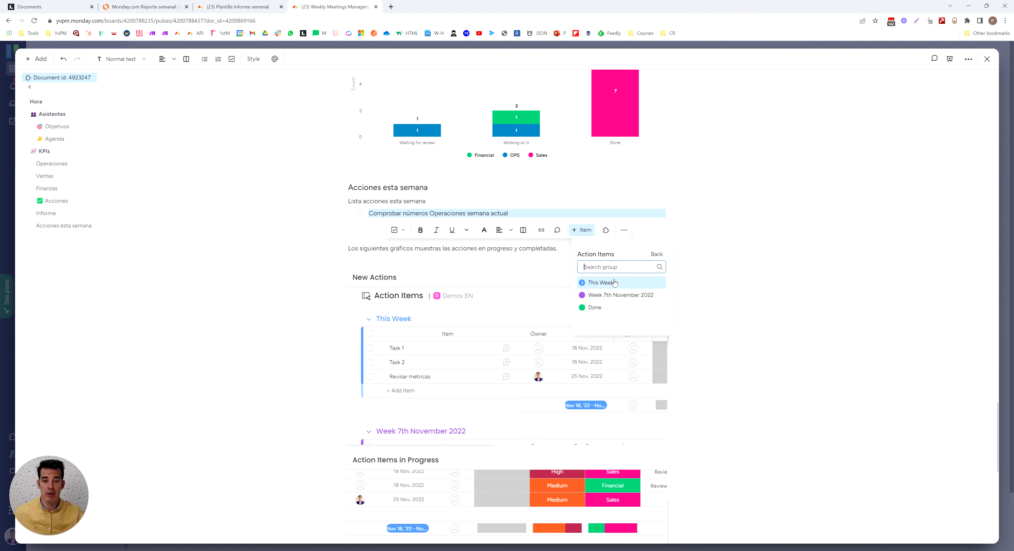
left_click(597, 283)
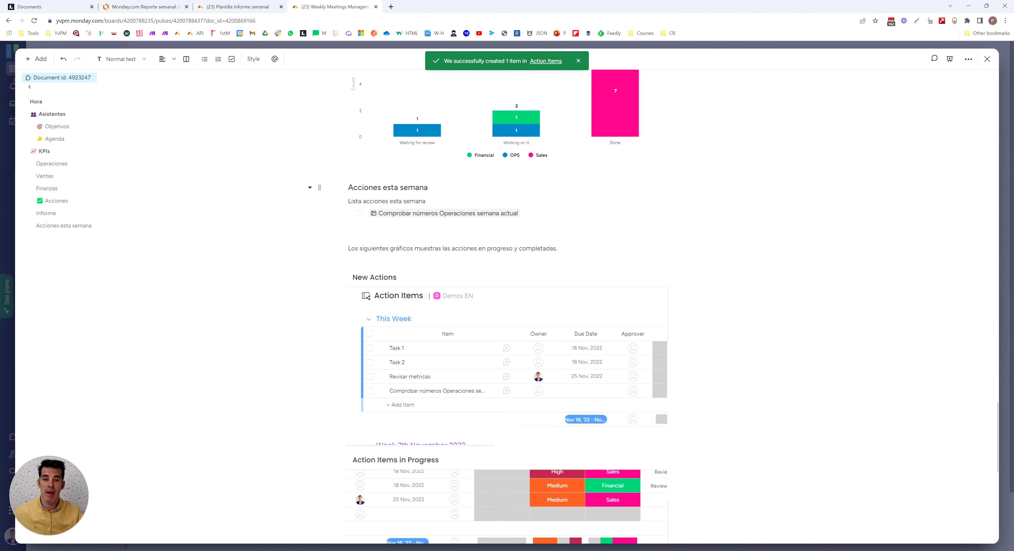
Open the newly linked action item, assign it an owner and set its due date to March 30, 2023.
left_click(450, 216)
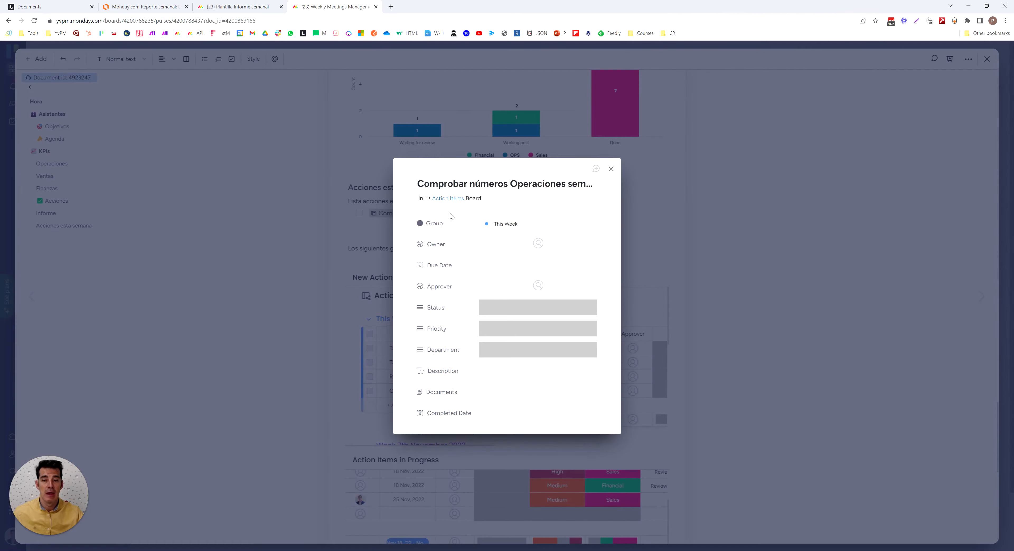
left_click(538, 243)
left_click(511, 299)
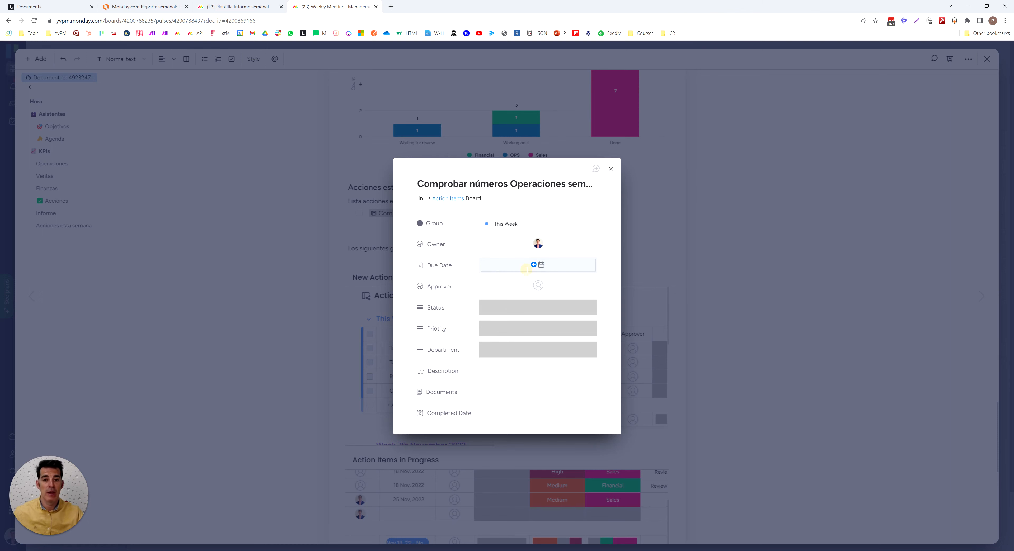
left_click(533, 264)
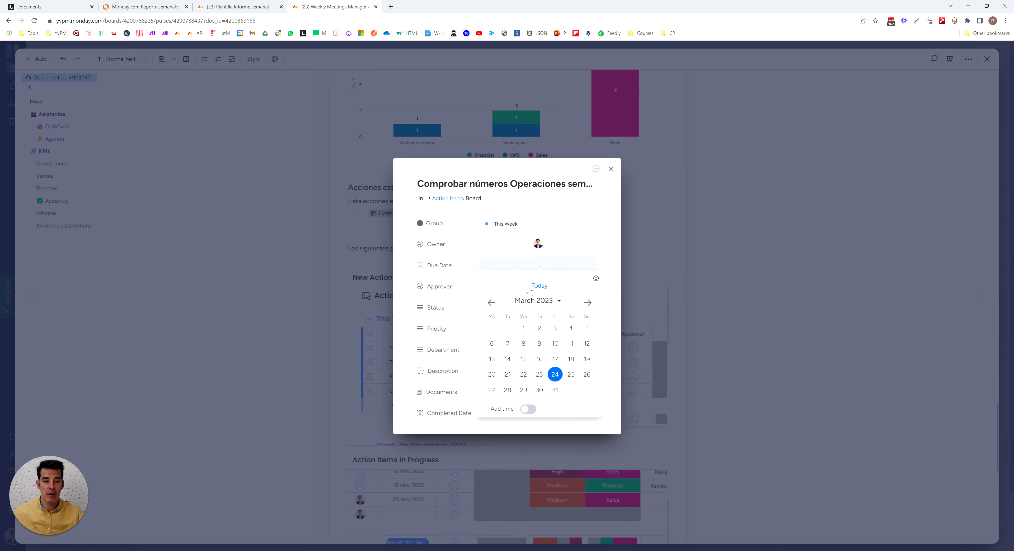
left_click(539, 390)
Set the action item's priority to High and return to the document.
left_click(511, 329)
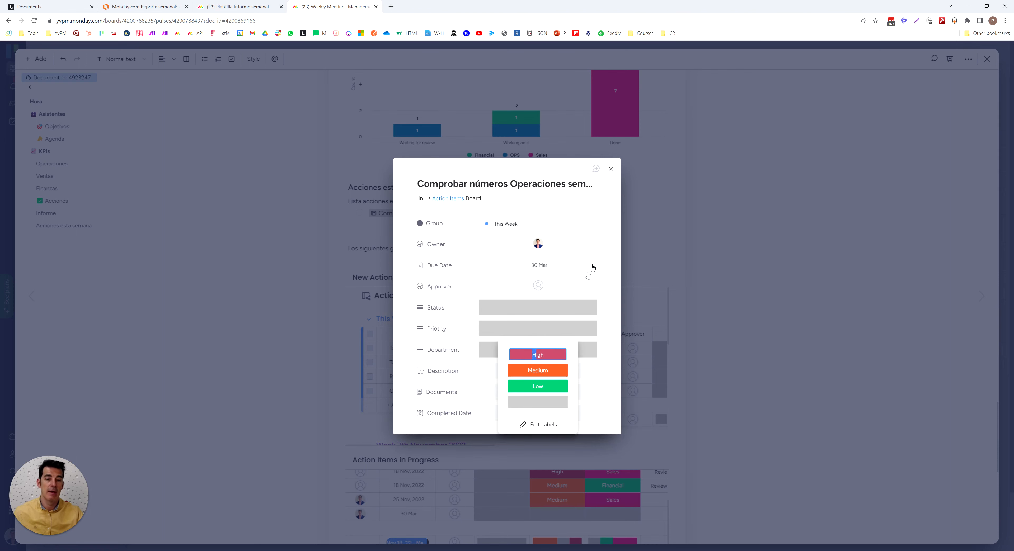
key("Return")
left_click(611, 169)
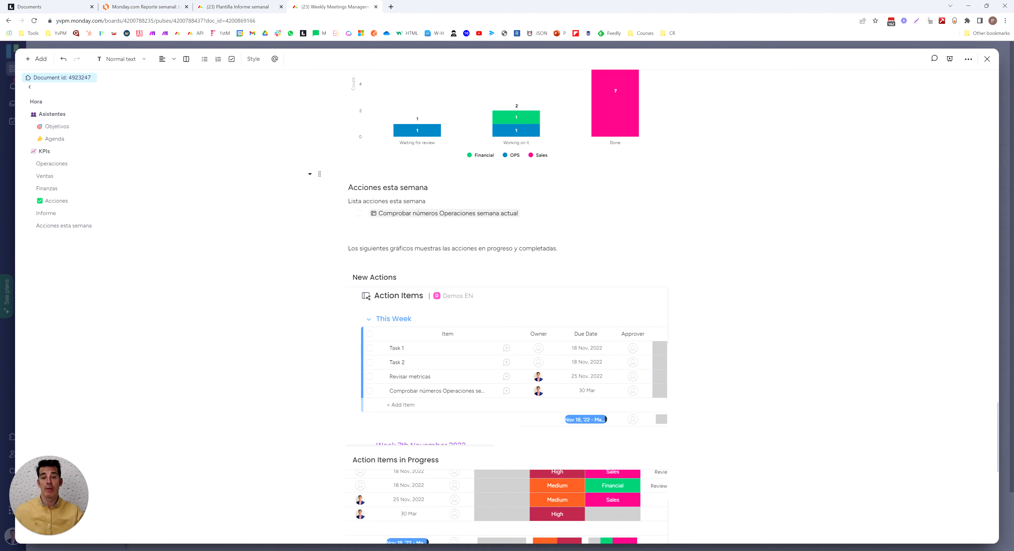